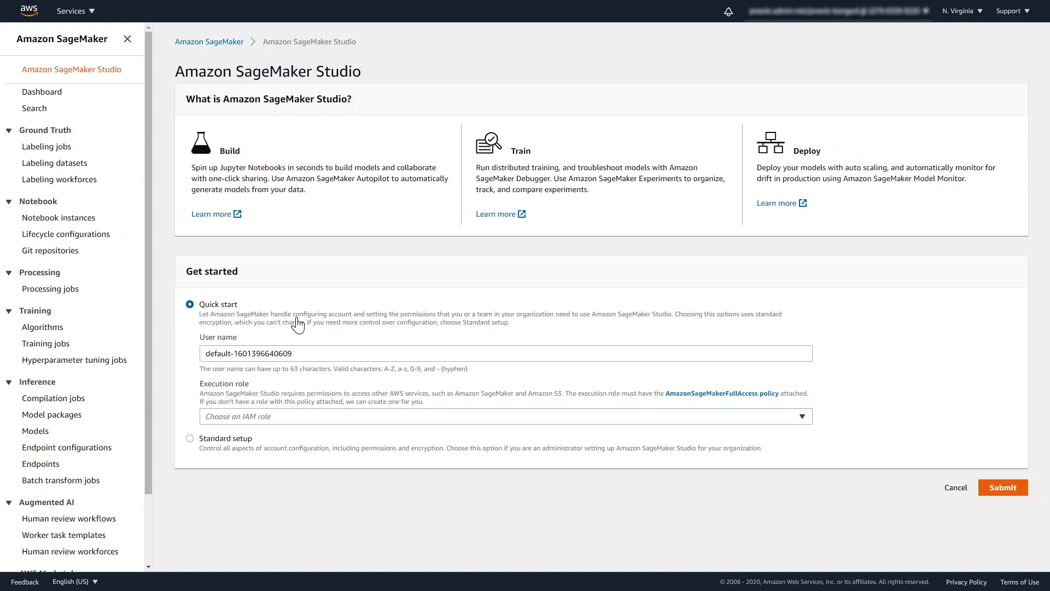
left_click(190, 438)
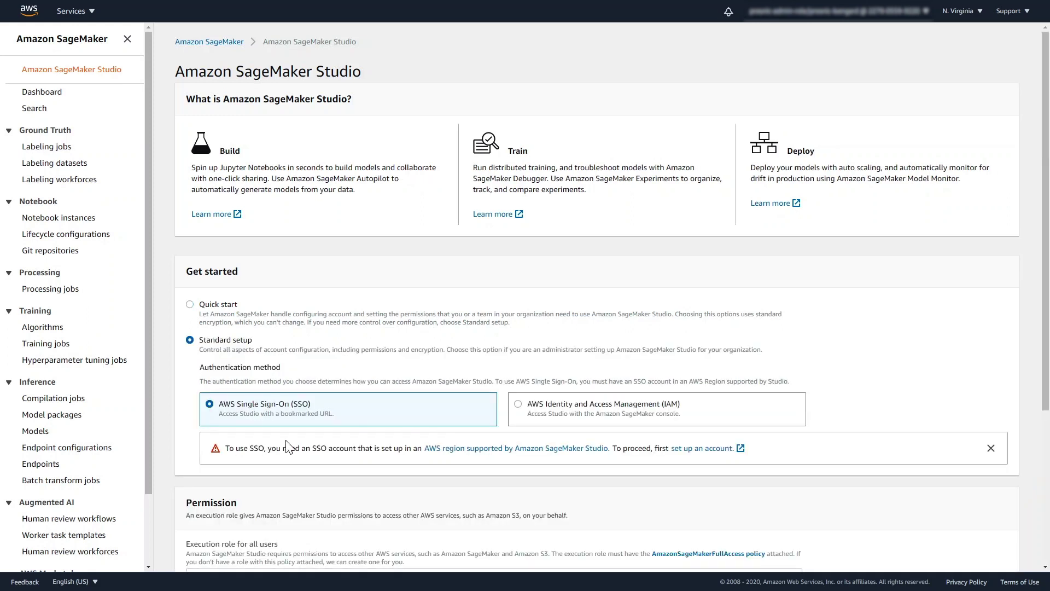
scroll(289, 445, "down", 2)
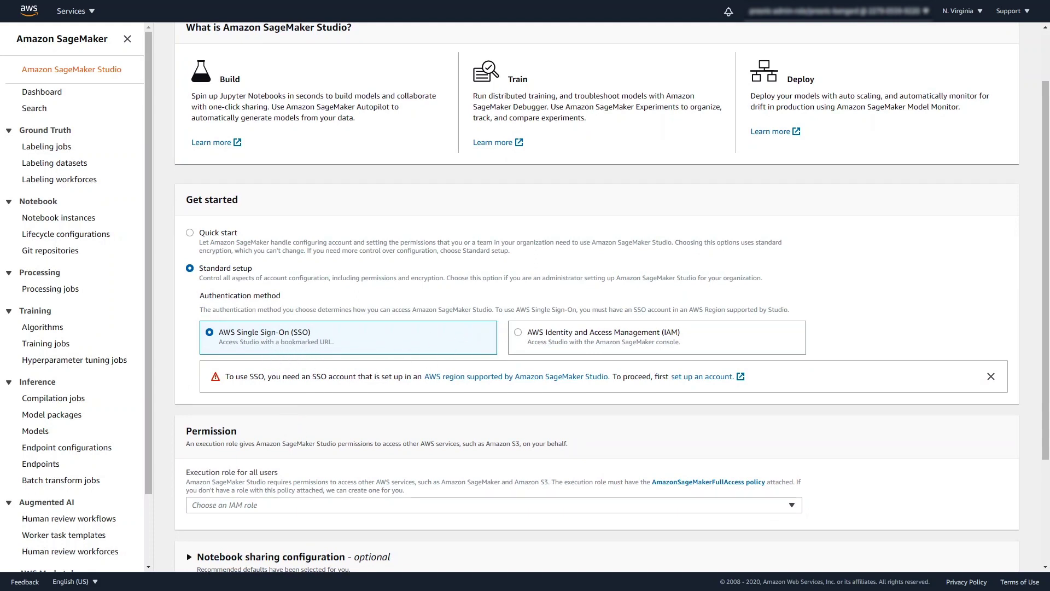
scroll(336, 383, "down", 1)
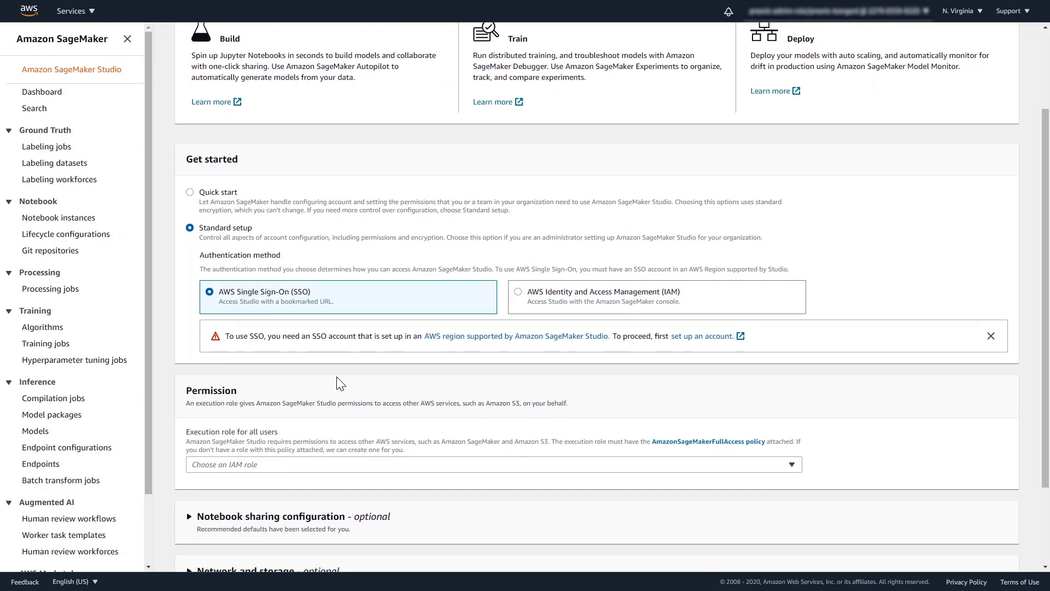
scroll(337, 383, "down", 1)
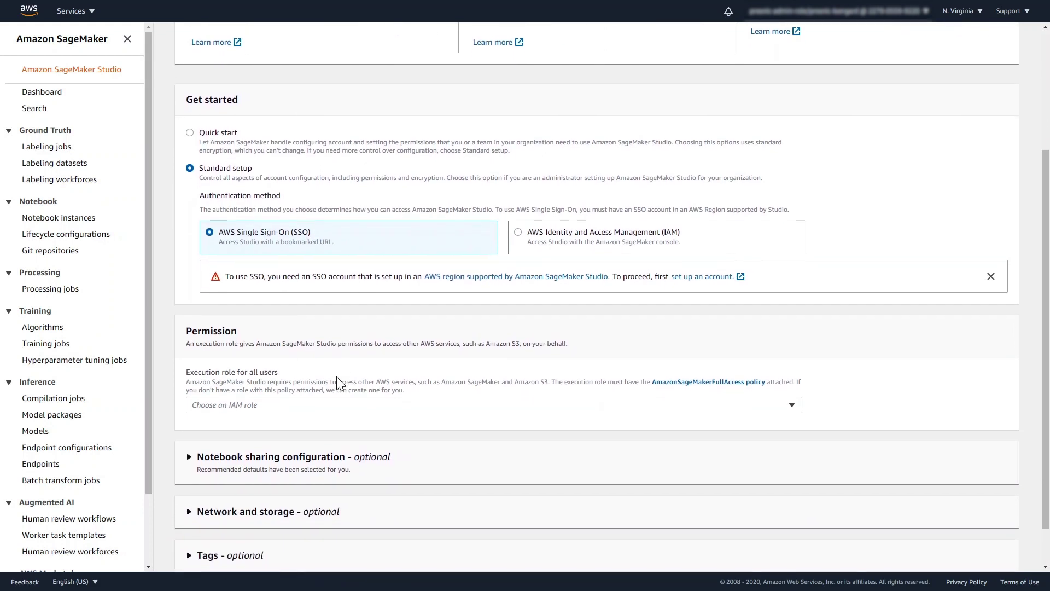
scroll(337, 378, "down", 1)
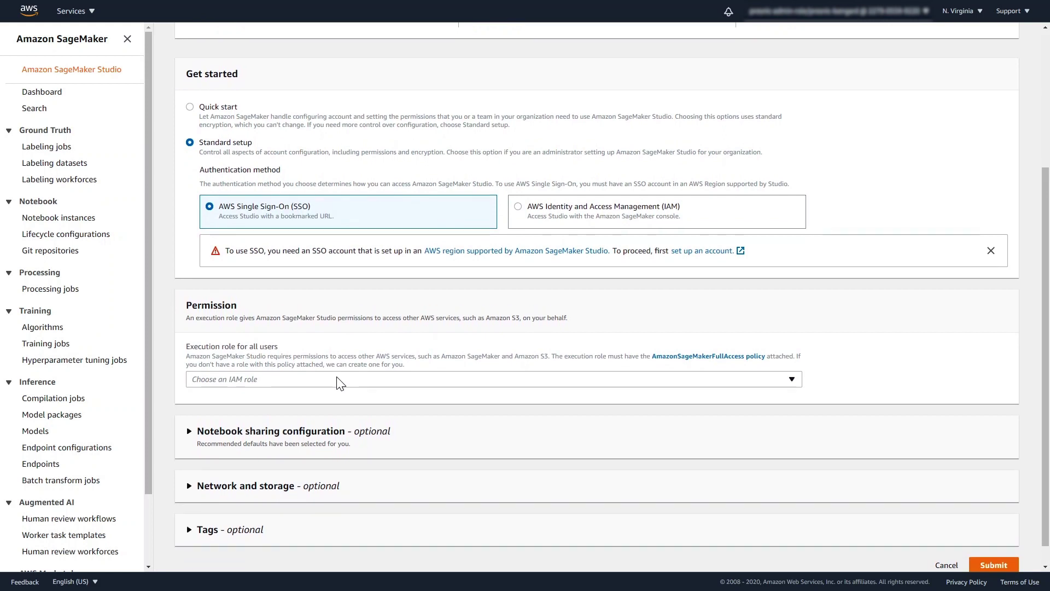
scroll(337, 379, "up", 2)
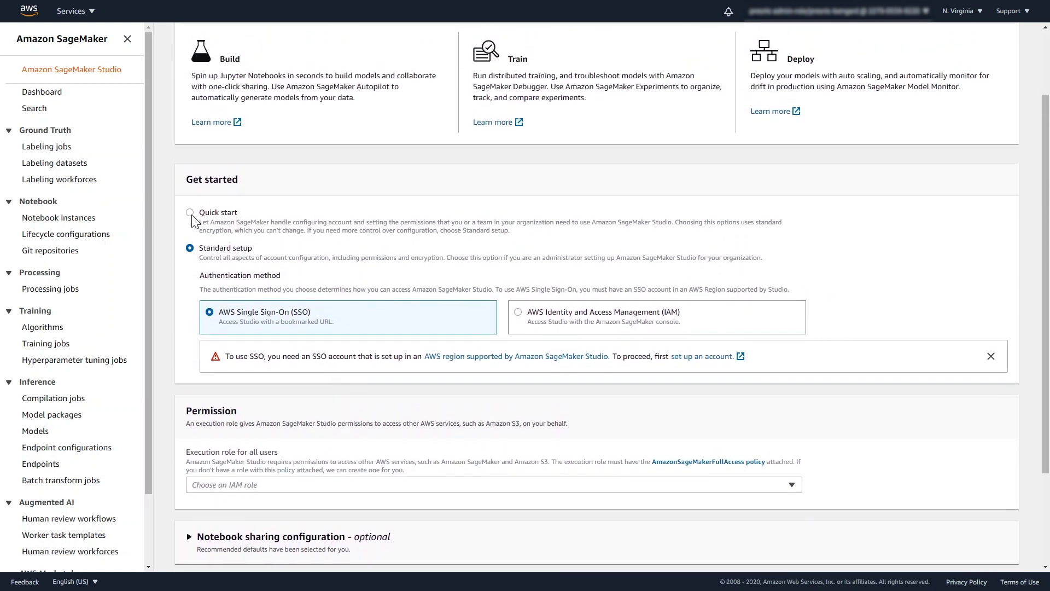
left_click(190, 214)
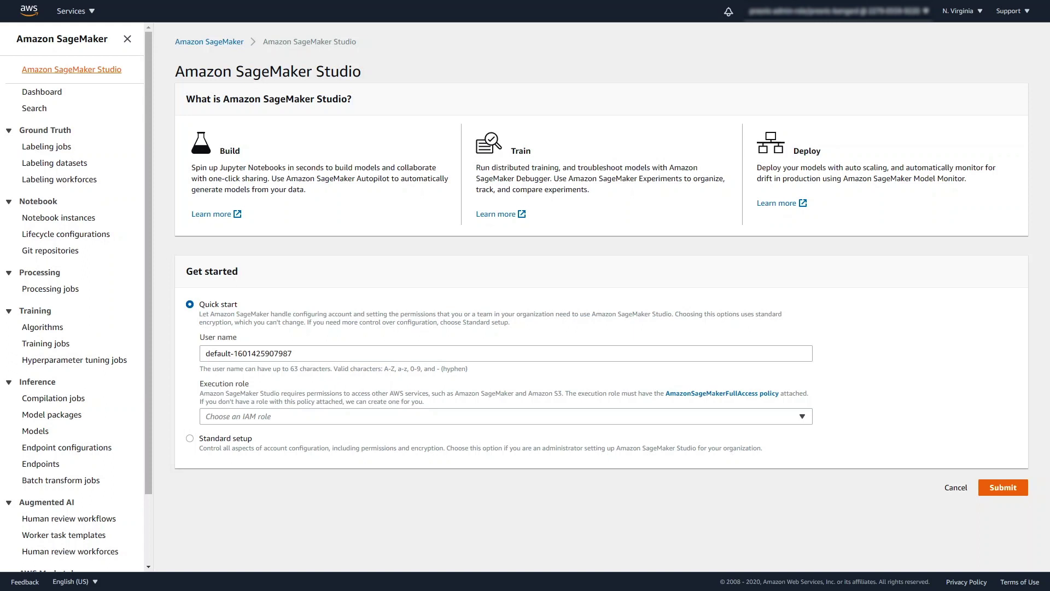
Choose Standard setup for SageMaker Studio with AWS Identity and Access Management (IAM) as the authentication method.
left_click(197, 440)
scroll(336, 405, "down", 1)
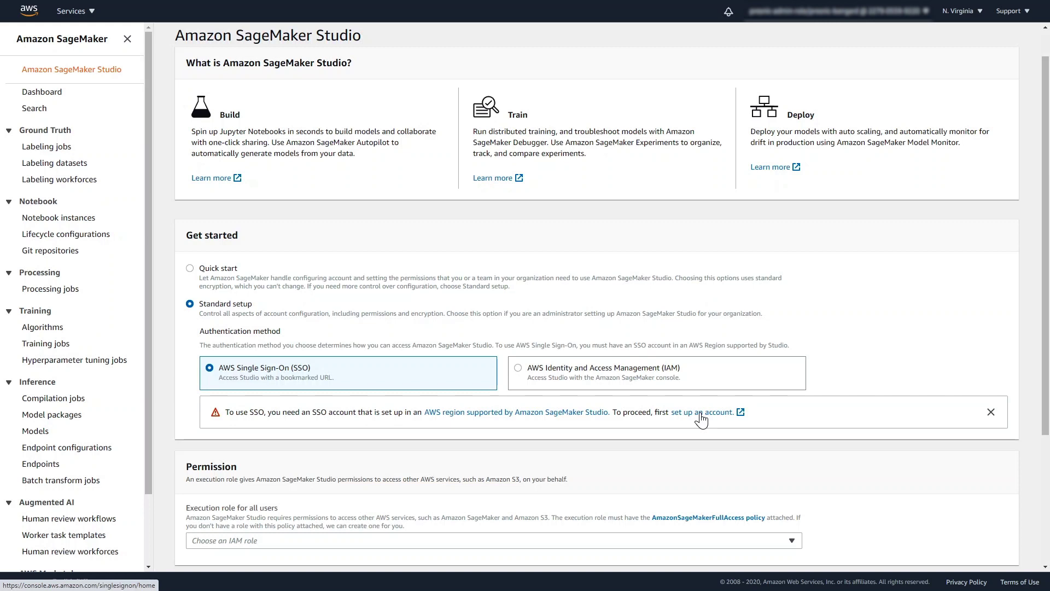
left_click(636, 376)
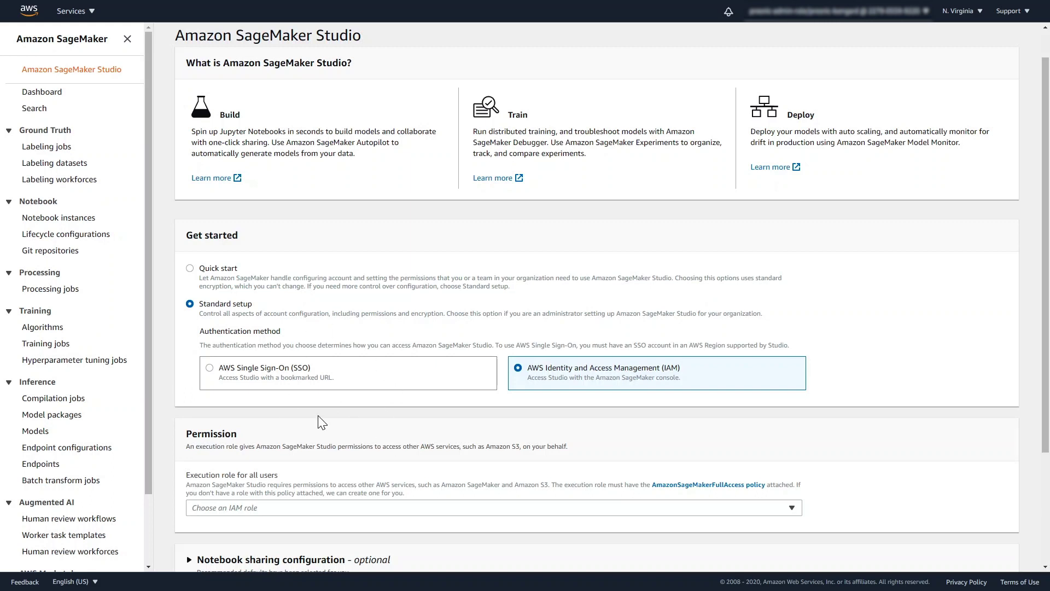
Create a new IAM execution role for all users that gives access to any S3 bucket.
scroll(318, 415, "down", 2)
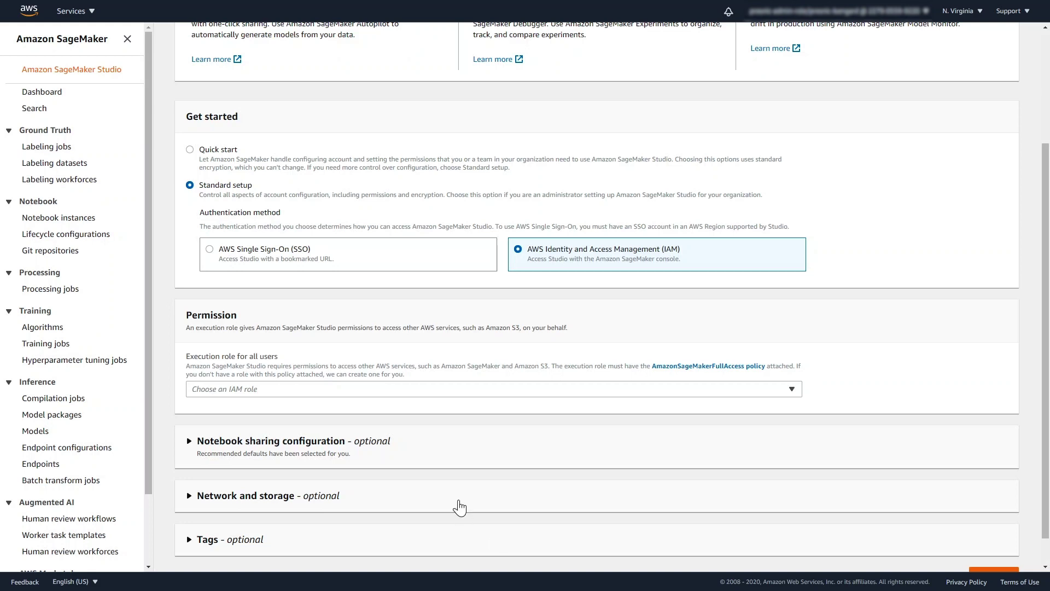
left_click(363, 392)
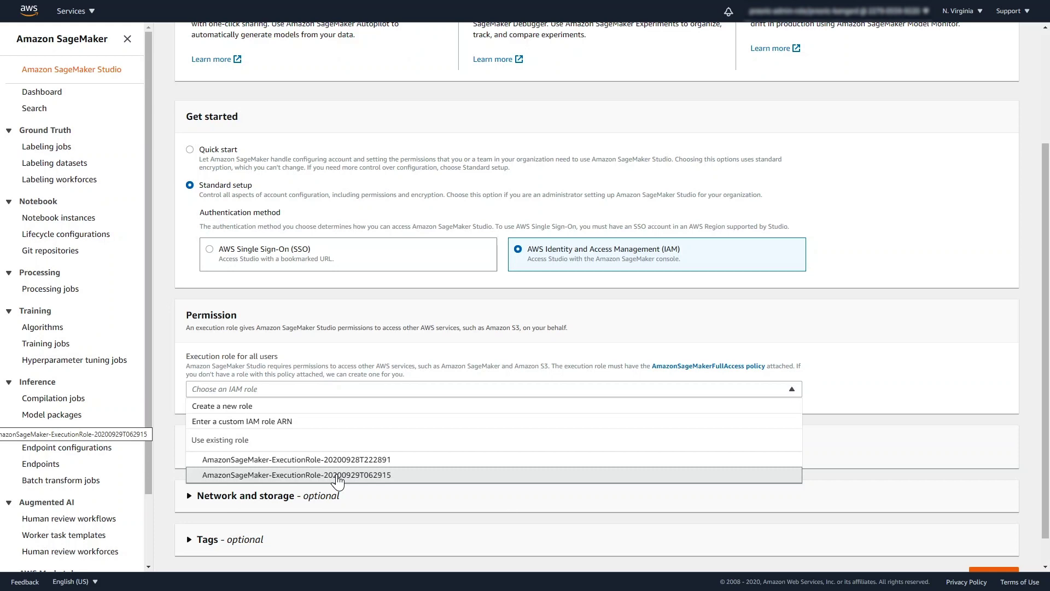
left_click(349, 410)
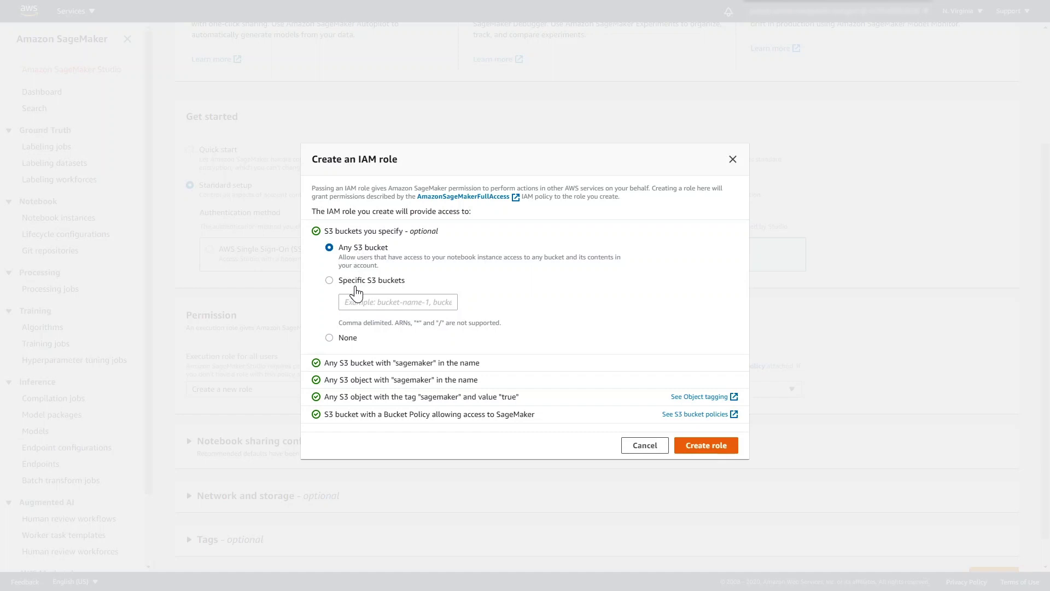
left_click(701, 450)
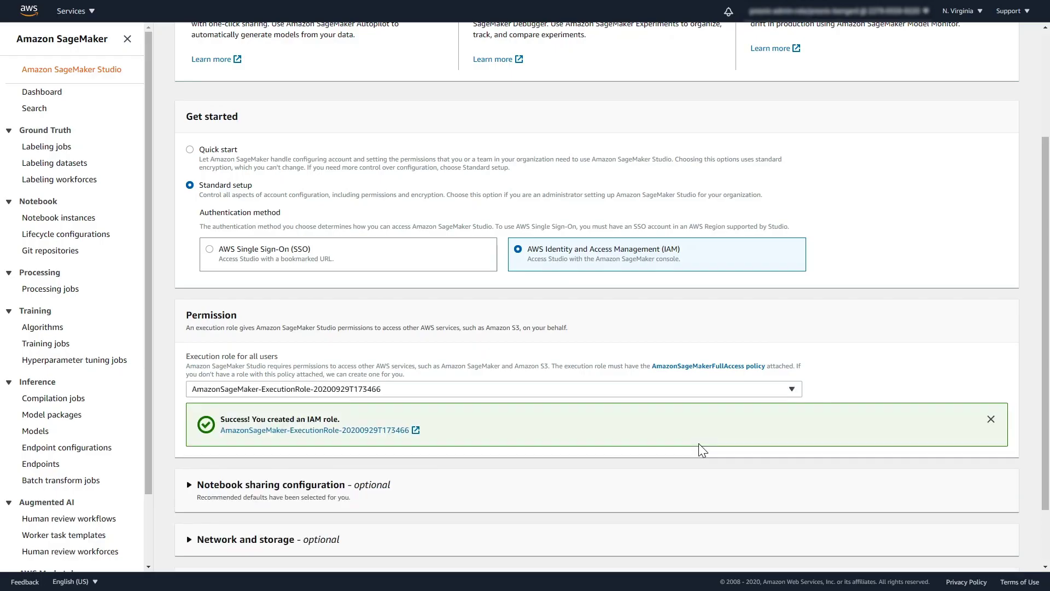
Set the shareable notebook resource encryption key to sagemaker-kms-demo in the notebook sharing configuration.
scroll(702, 449, "down", 1)
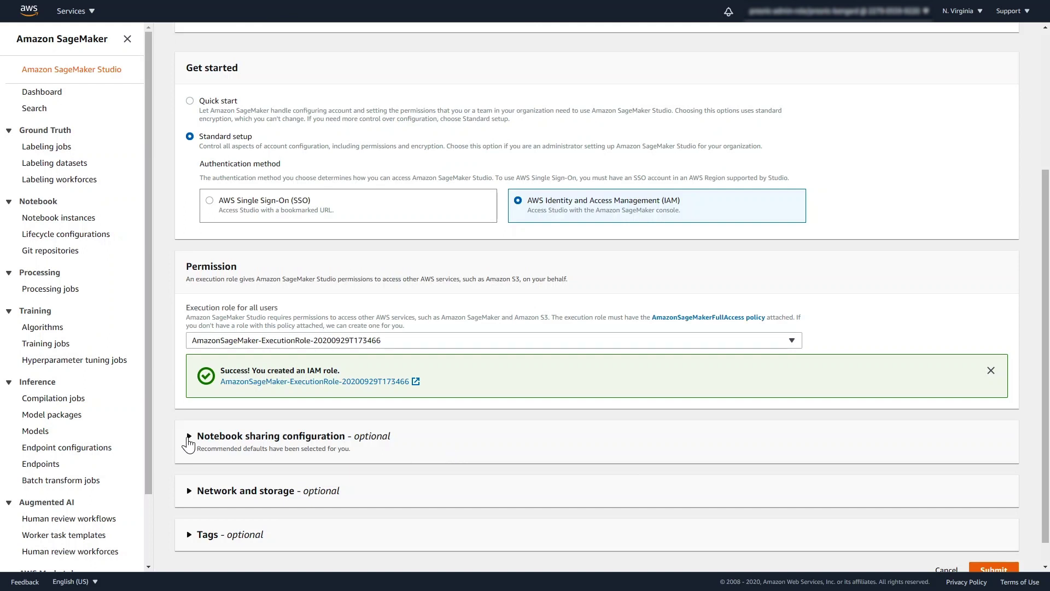
left_click(189, 438)
scroll(342, 470, "down", 3)
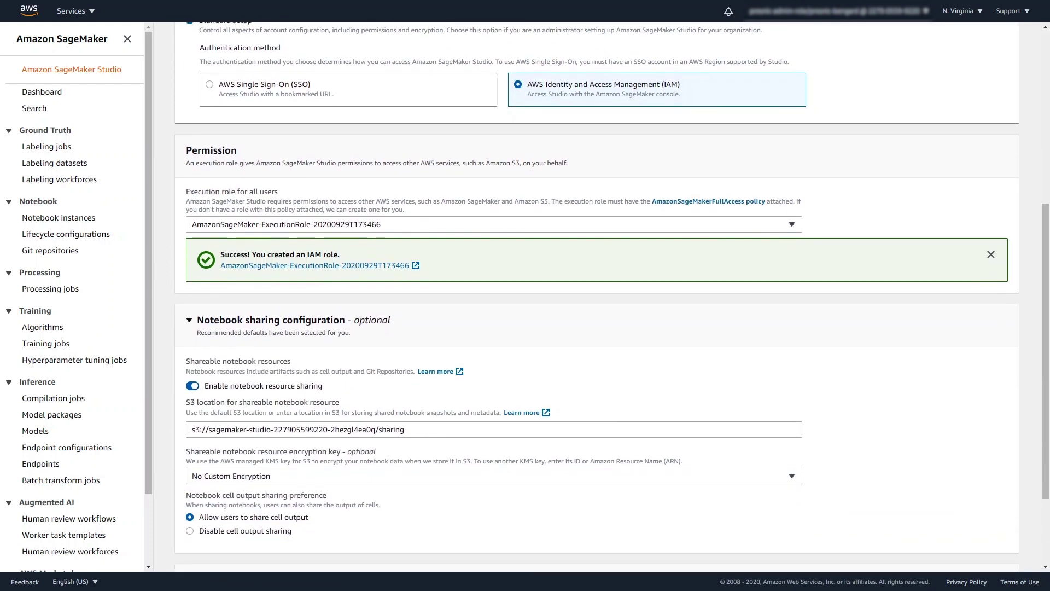
scroll(344, 477, "down", 1)
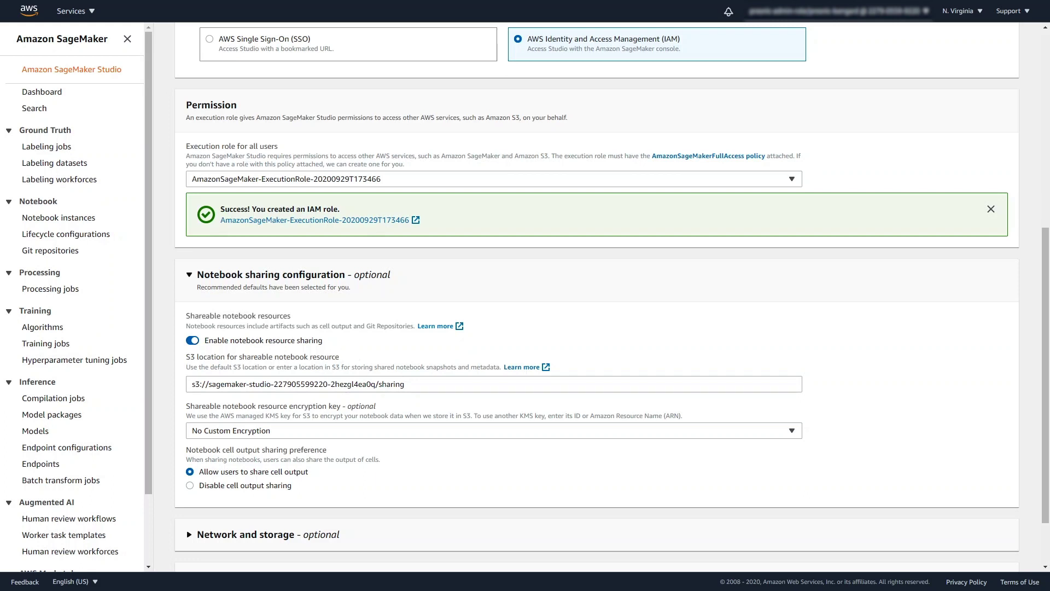
scroll(343, 450, "down", 1)
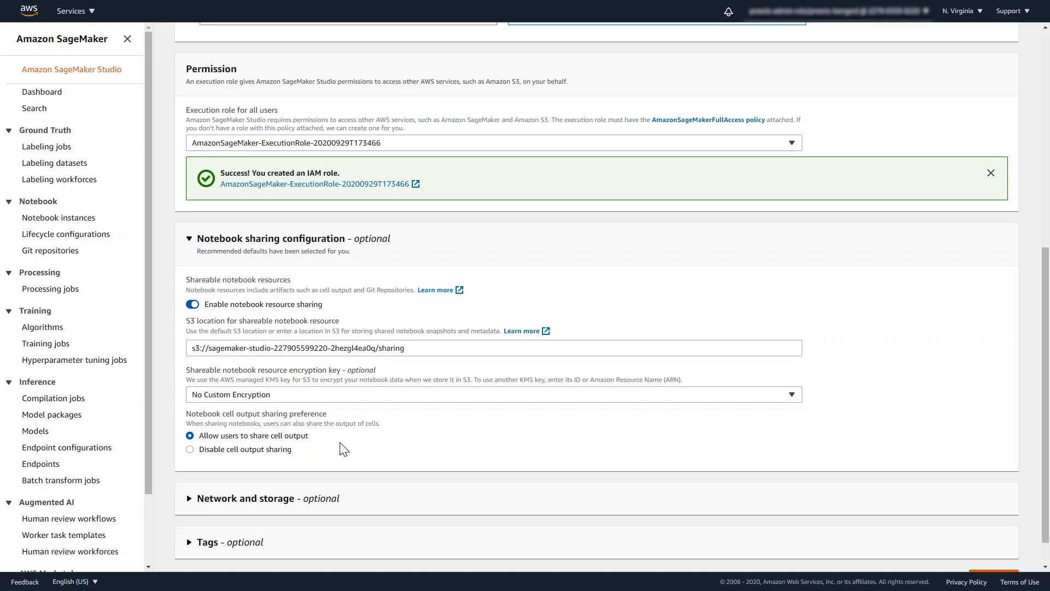
left_click(353, 395)
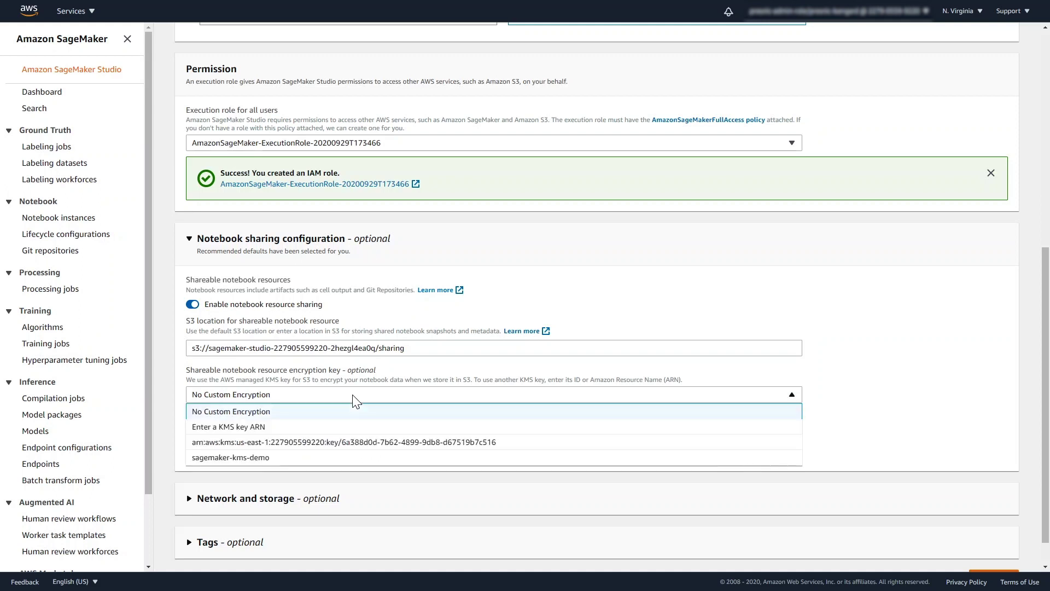
left_click(267, 460)
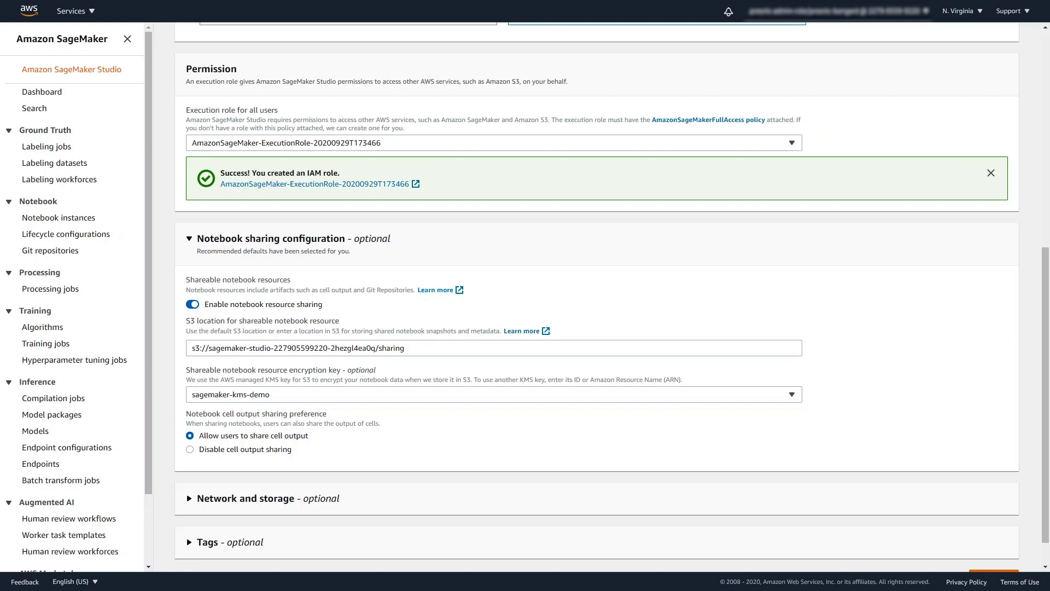
Set the VPC in the network and storage settings to Default vpc-02fe047f (172.31.0.0/16).
scroll(343, 436, "down", 1)
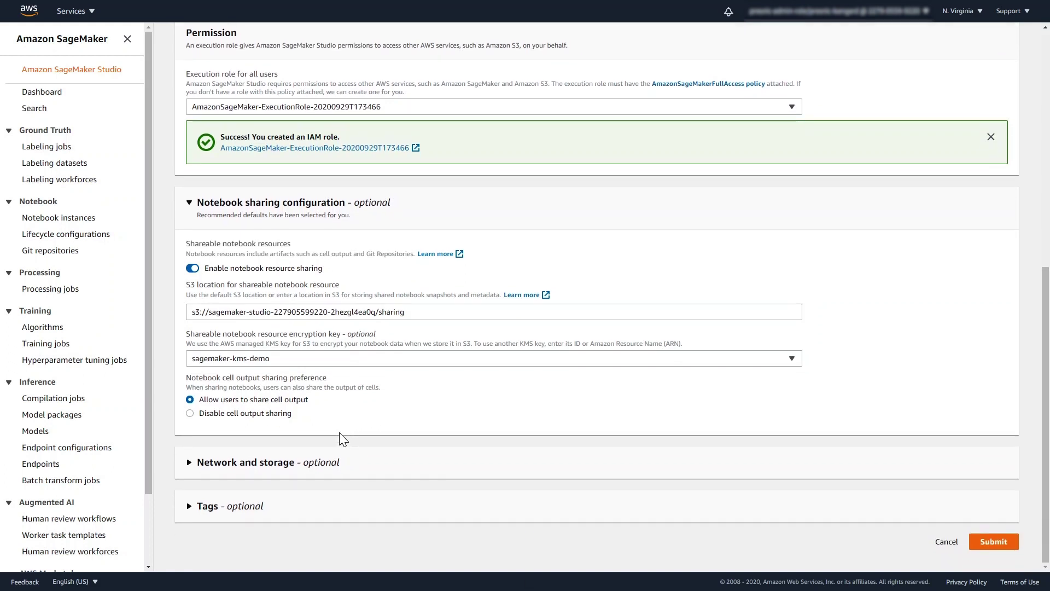
left_click(200, 462)
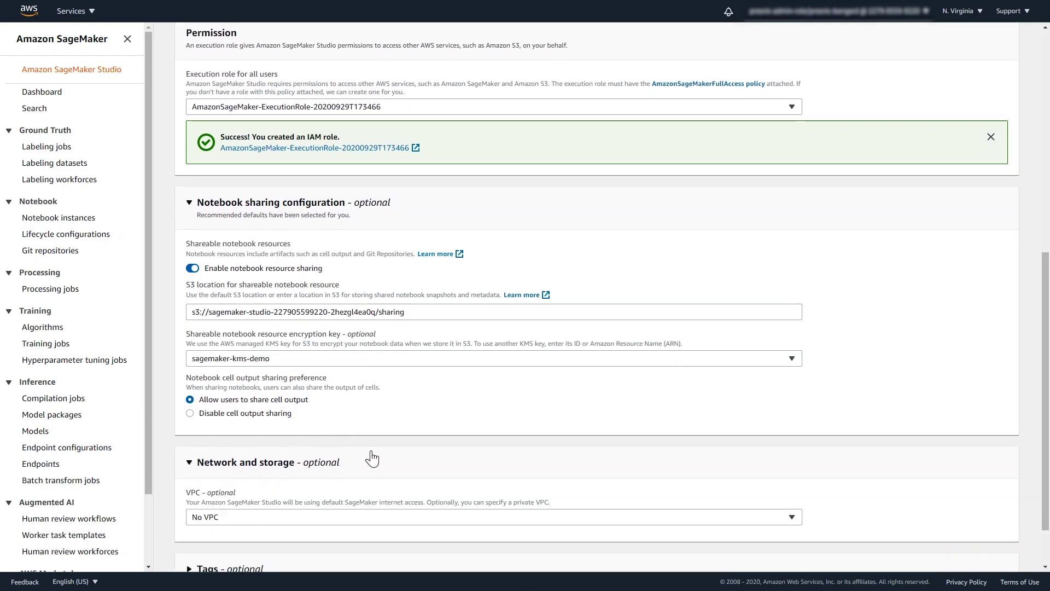
scroll(383, 457, "down", 2)
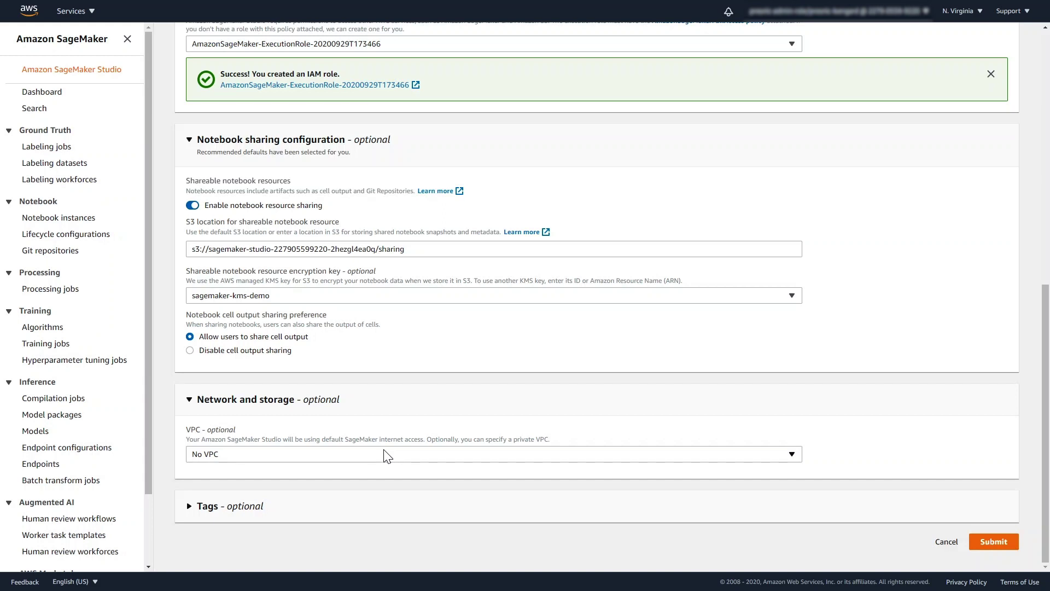
left_click(354, 457)
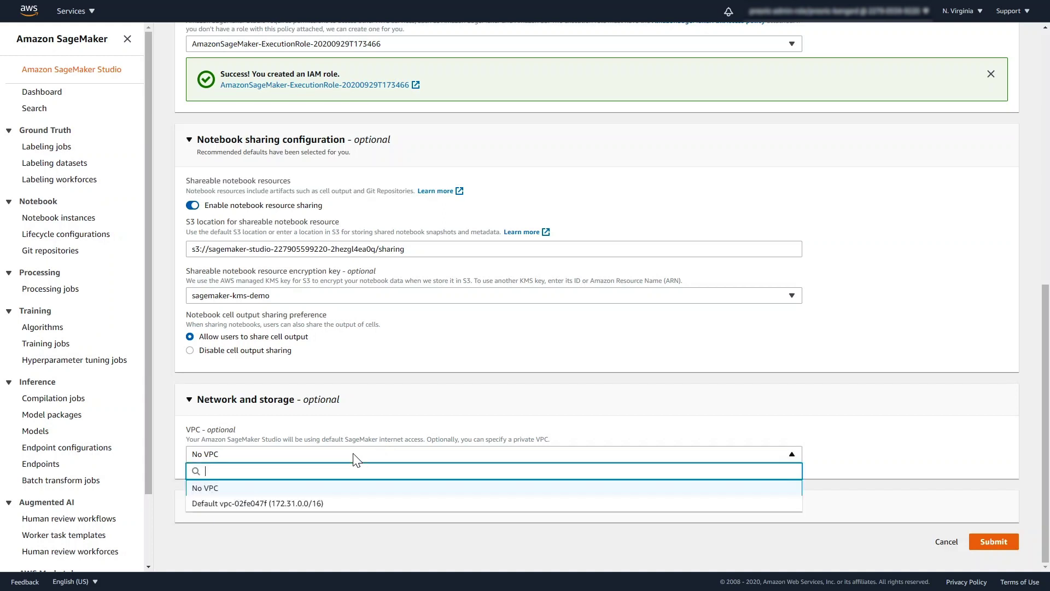
left_click(280, 503)
scroll(475, 447, "down", 1)
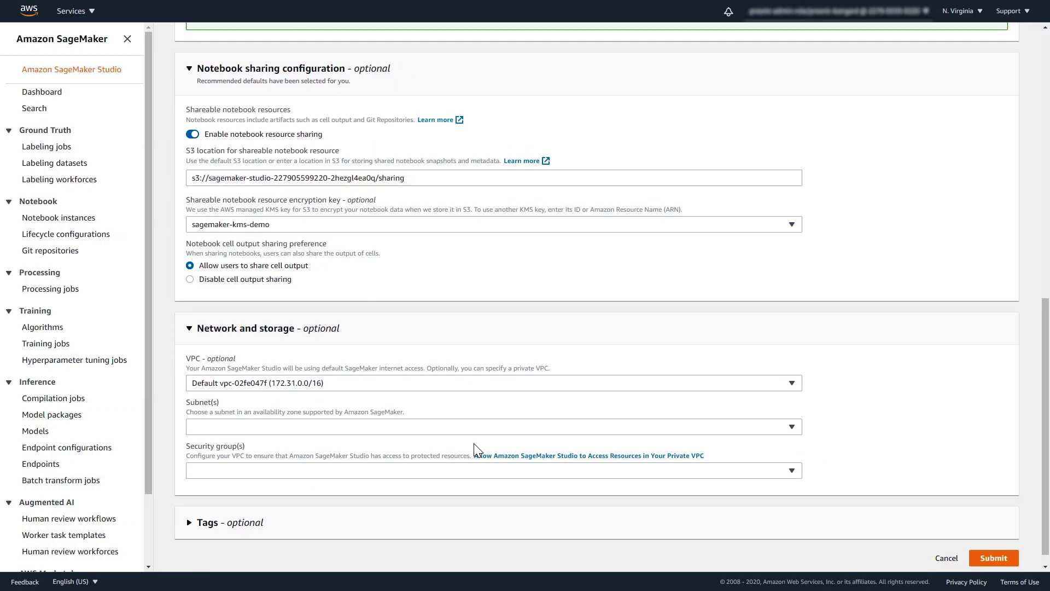
Assign subnet-94b41af2 in us-east-1c and the default security group sg-7e641041 to the selected VPC.
left_click(451, 431)
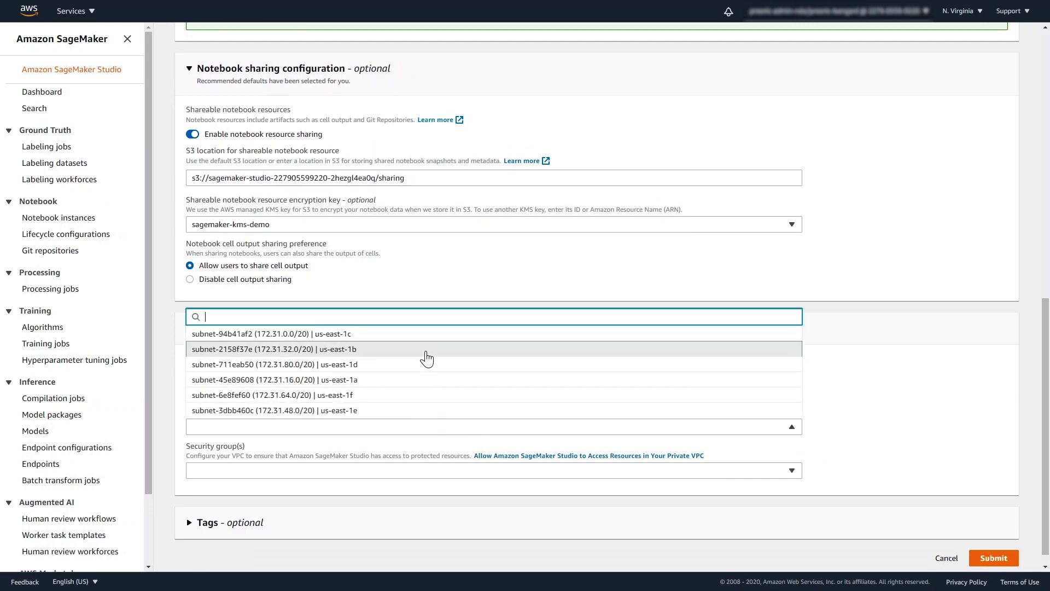
left_click(419, 334)
left_click(385, 492)
left_click(377, 527)
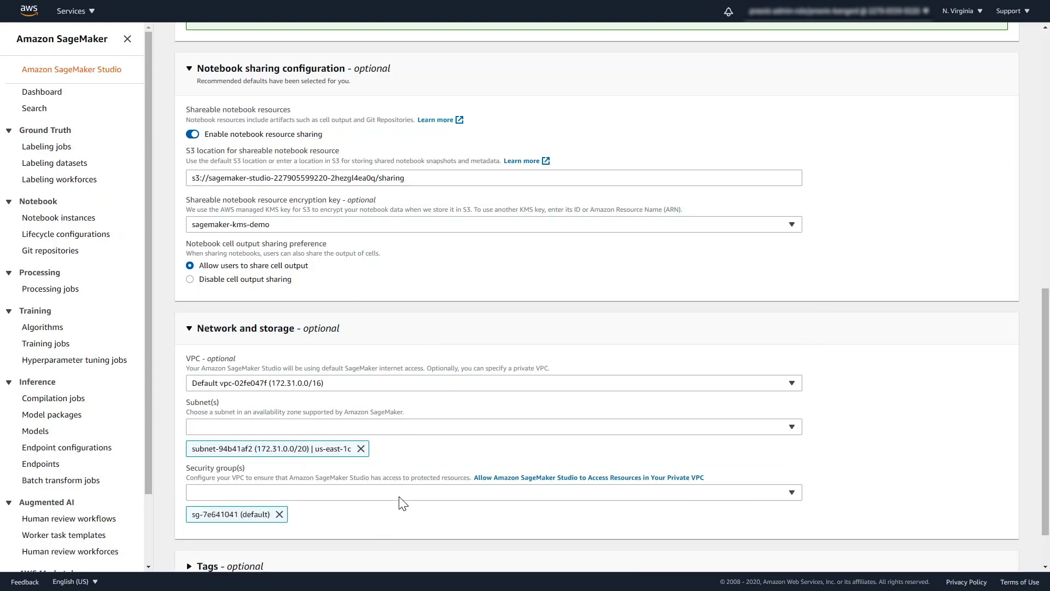
Add a tag with key my_tag and value value_of_tag, and submit the Studio setup.
scroll(405, 482, "down", 1)
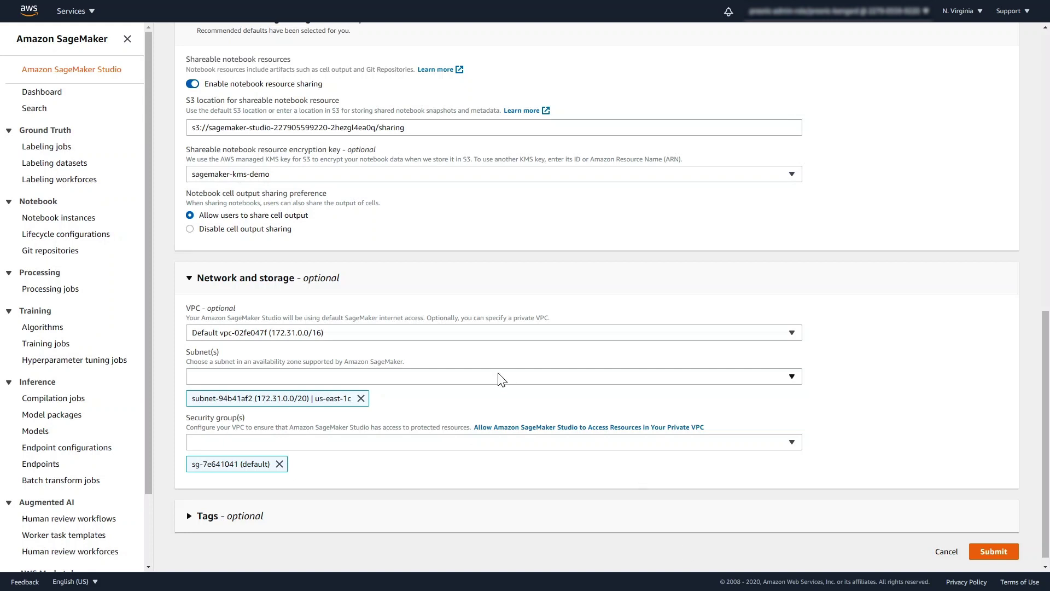
scroll(362, 421, "down", 1)
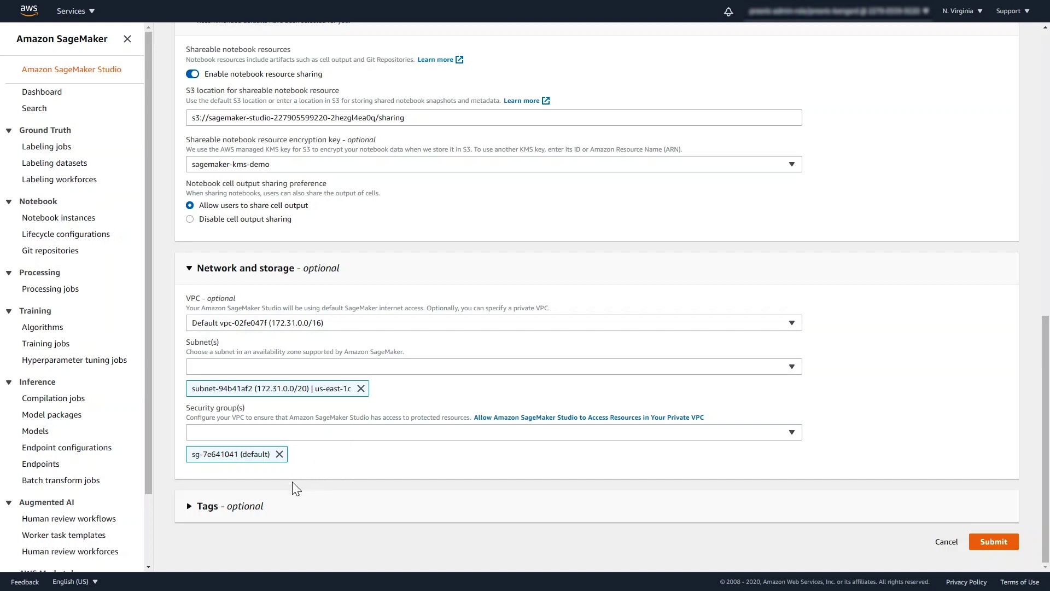
left_click(213, 508)
scroll(215, 513, "down", 1)
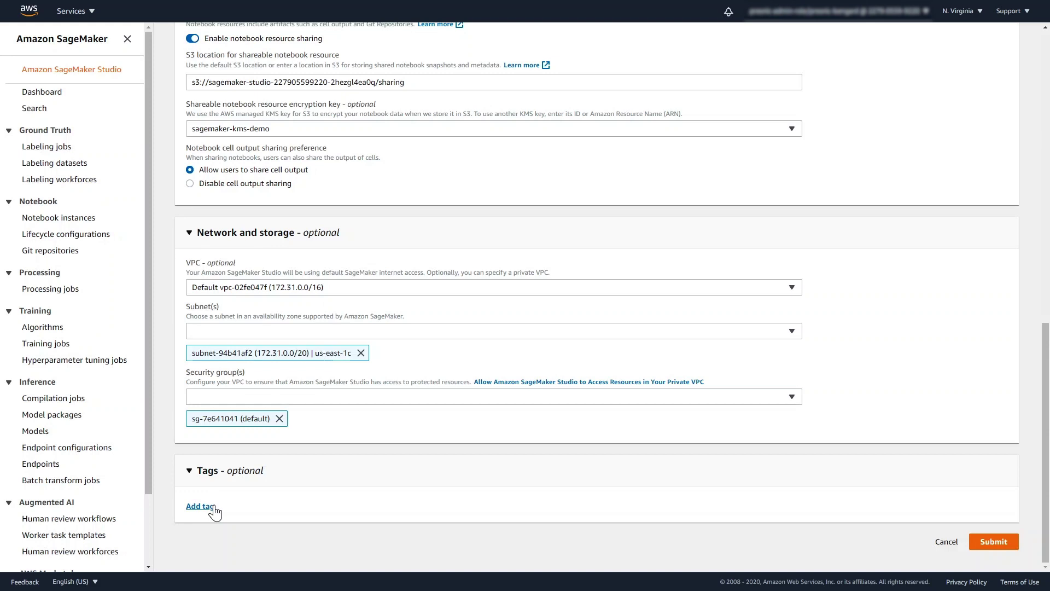
left_click(202, 507)
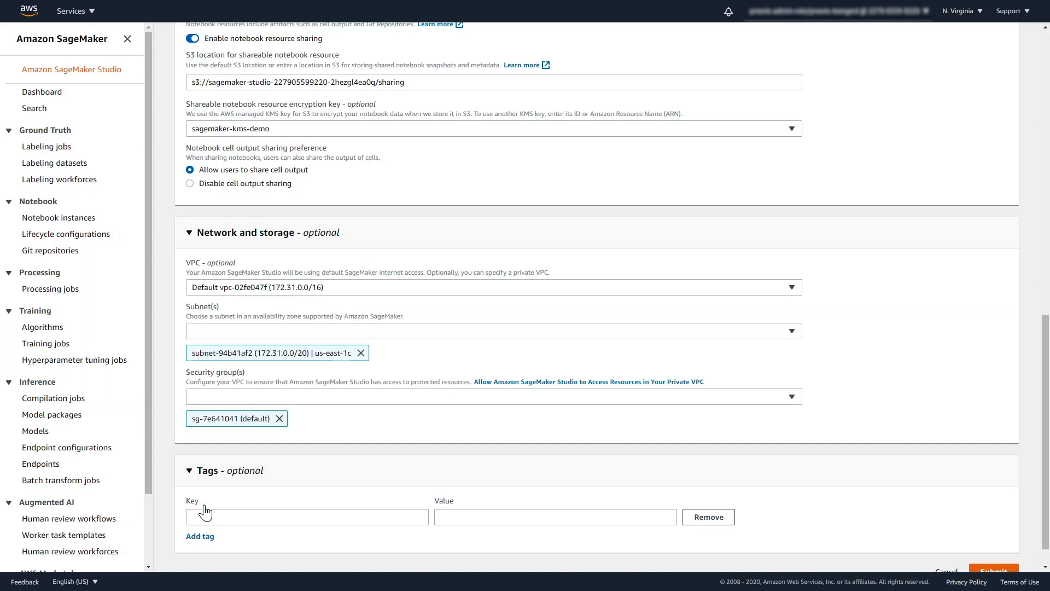
left_click(204, 514)
type("my_tag")
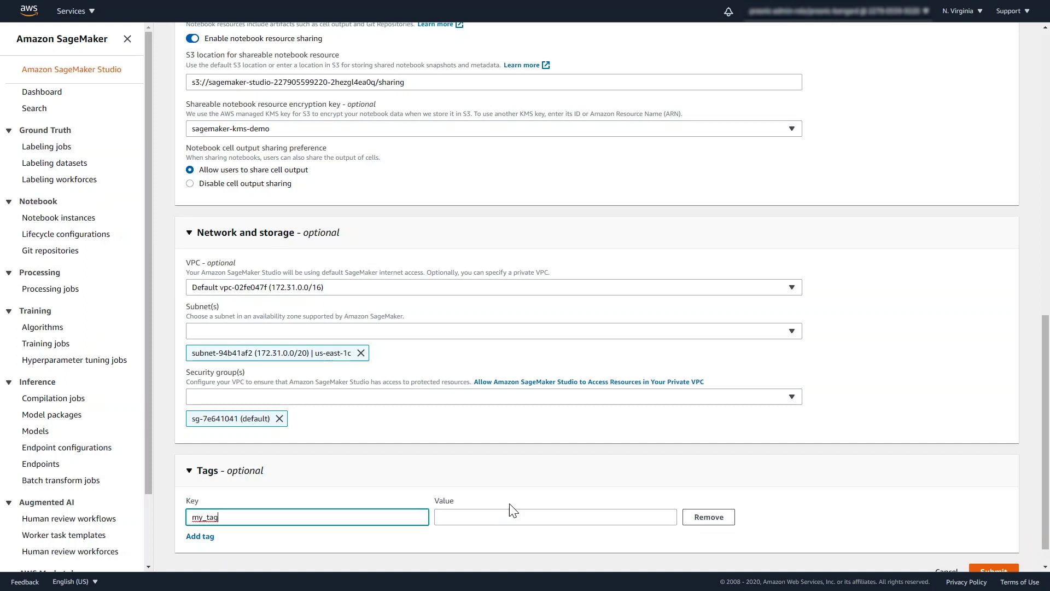
left_click(511, 517)
type("value_of_tag")
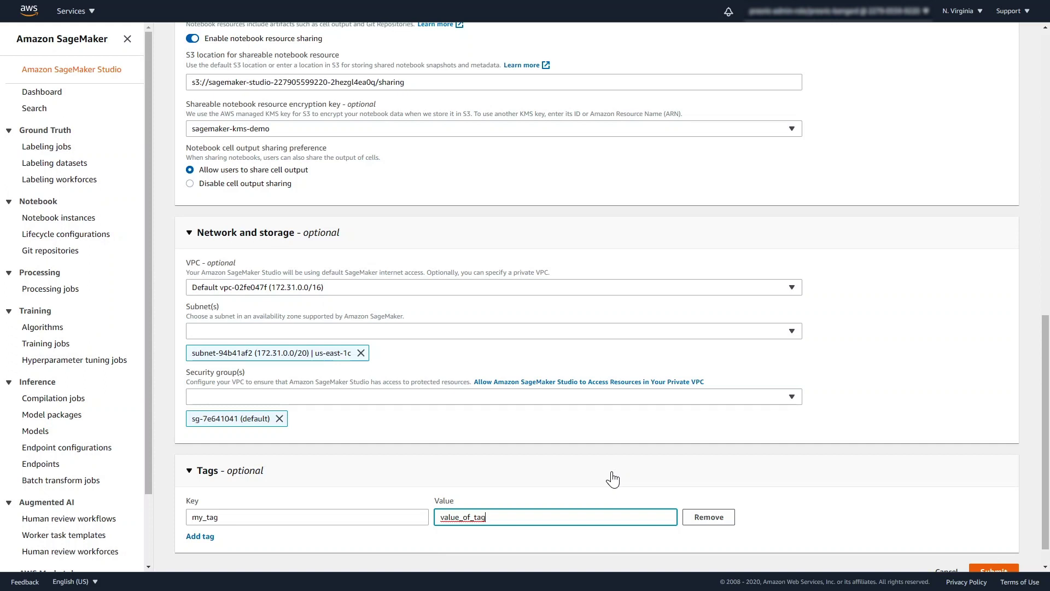
scroll(612, 479, "down", 2)
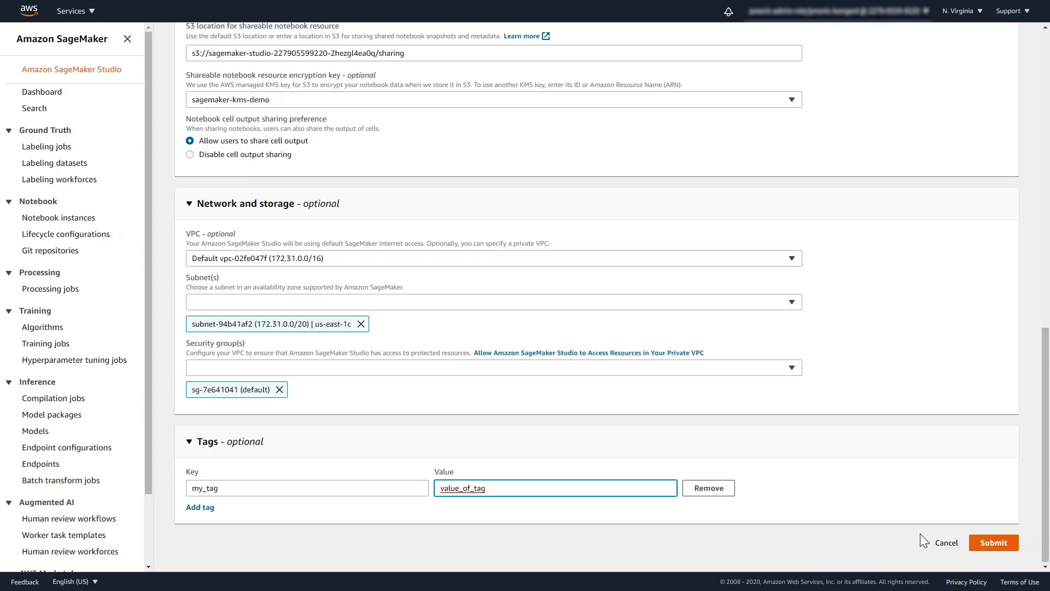
left_click(993, 544)
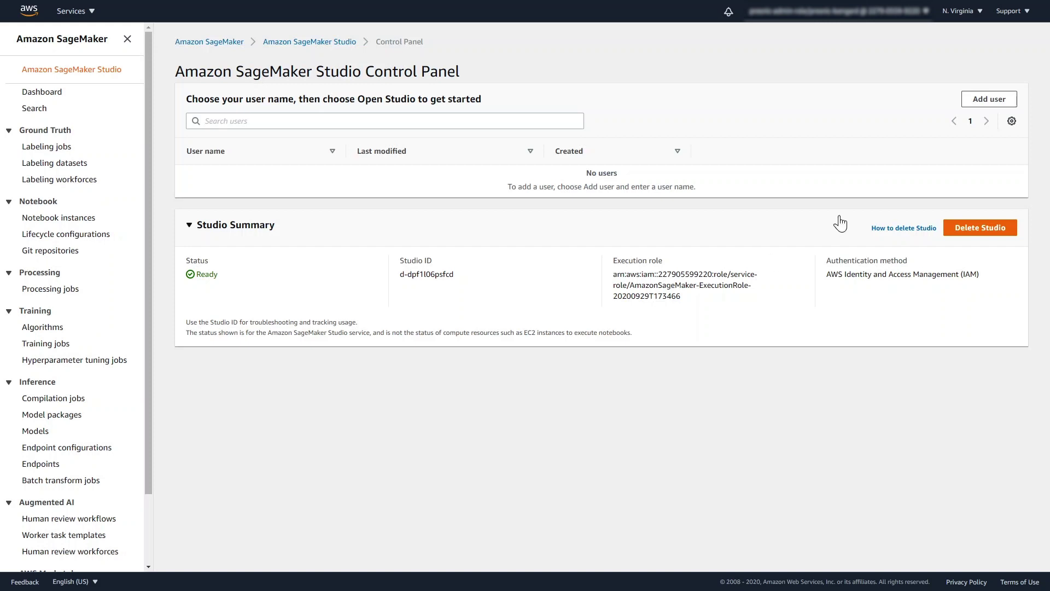
Add a Studio user named studio-demo-user and submit the user profile.
left_click(969, 109)
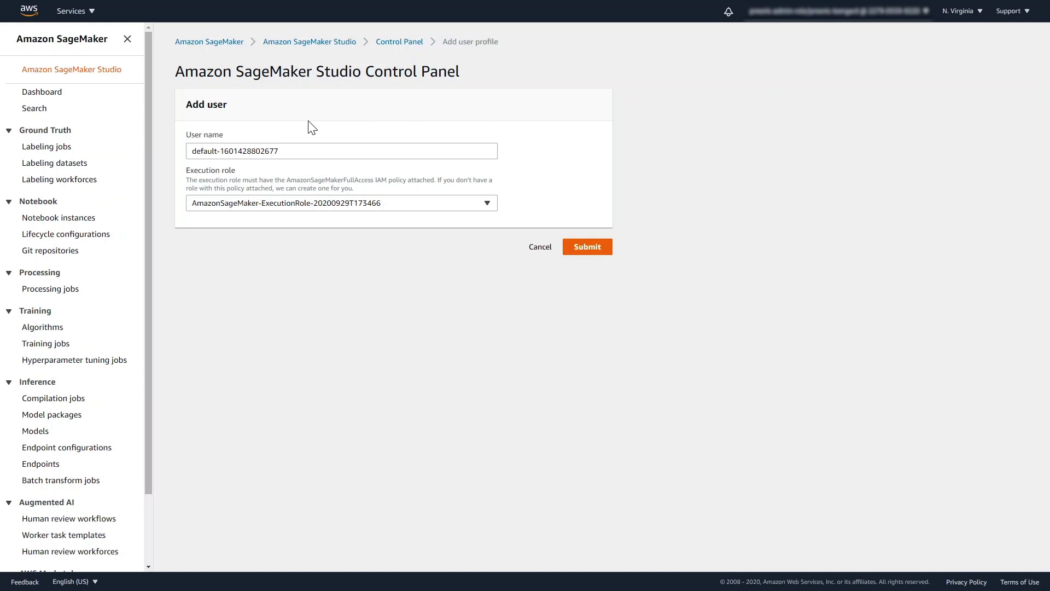
triple_click(235, 151)
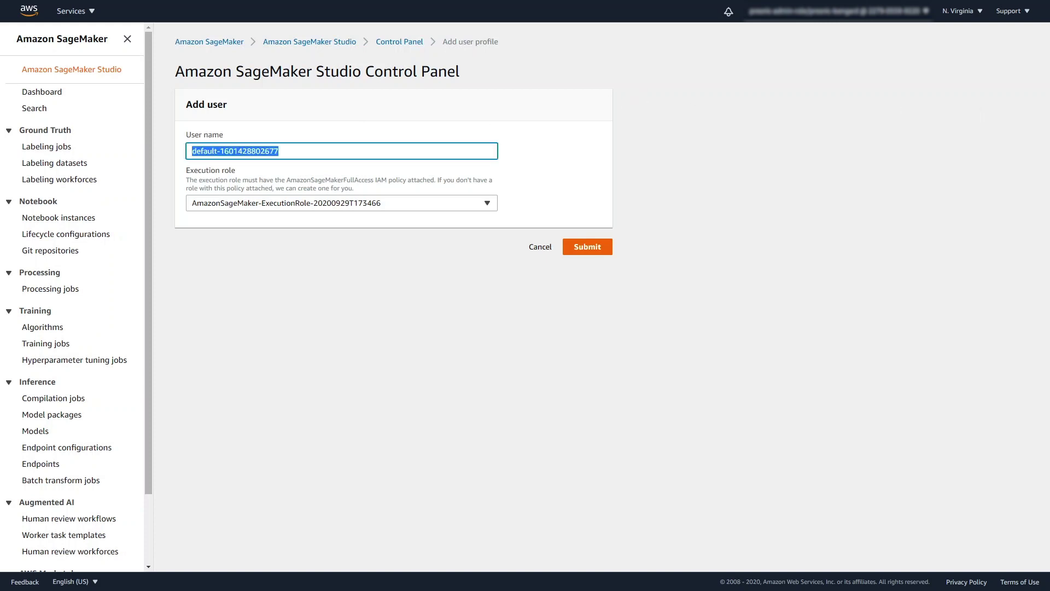
type("studio-demo-user")
key("BackSpace")
key("BackSpace")
key("BackSpace")
key("BackSpace")
type("user")
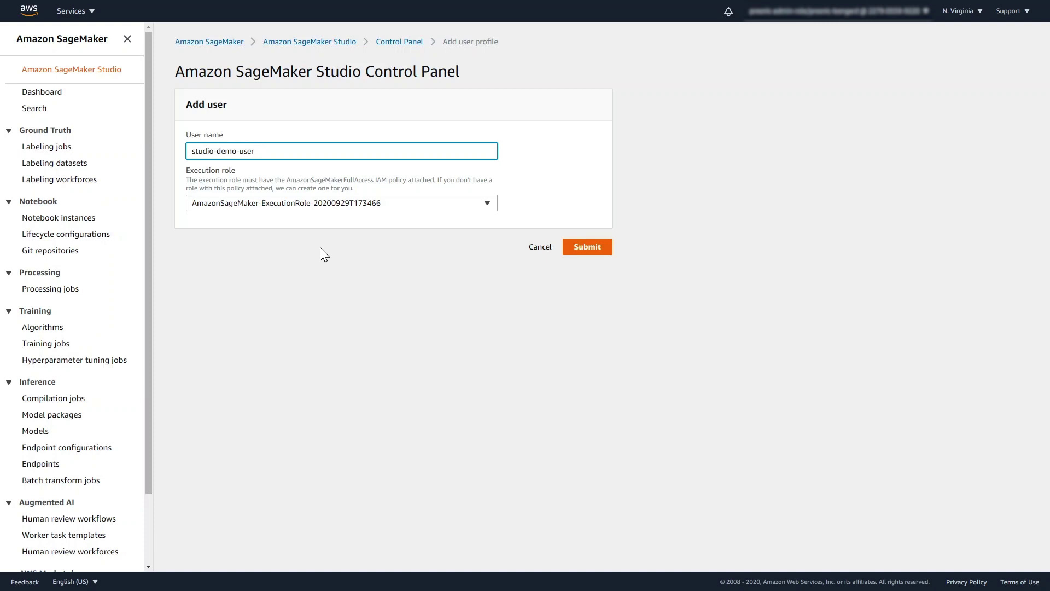
left_click(588, 246)
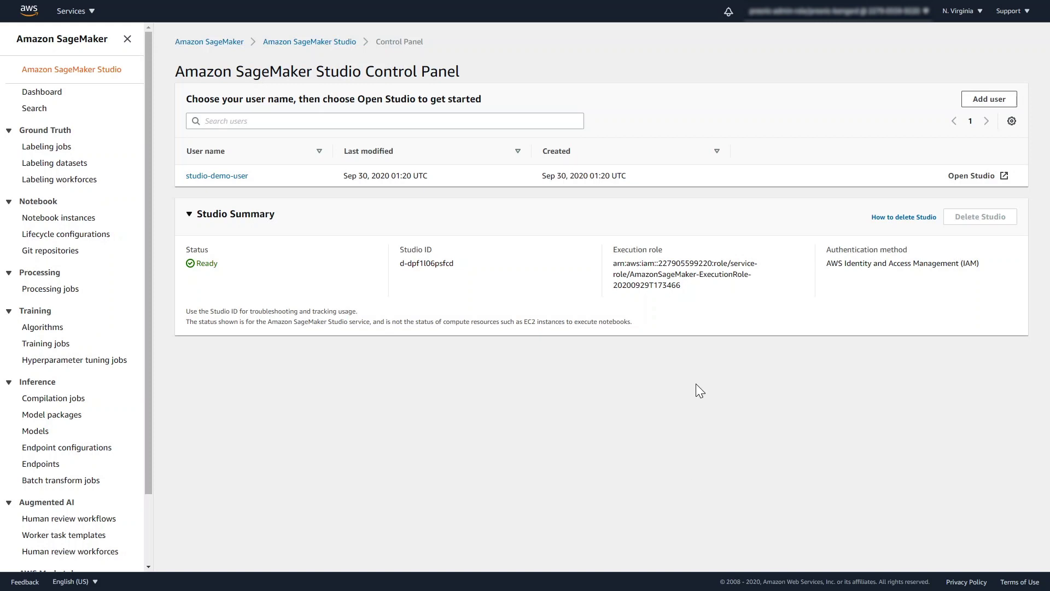
Open Studio for studio-demo-user and create a notebook with the Python 3 (Data Science) kernel.
left_click(967, 188)
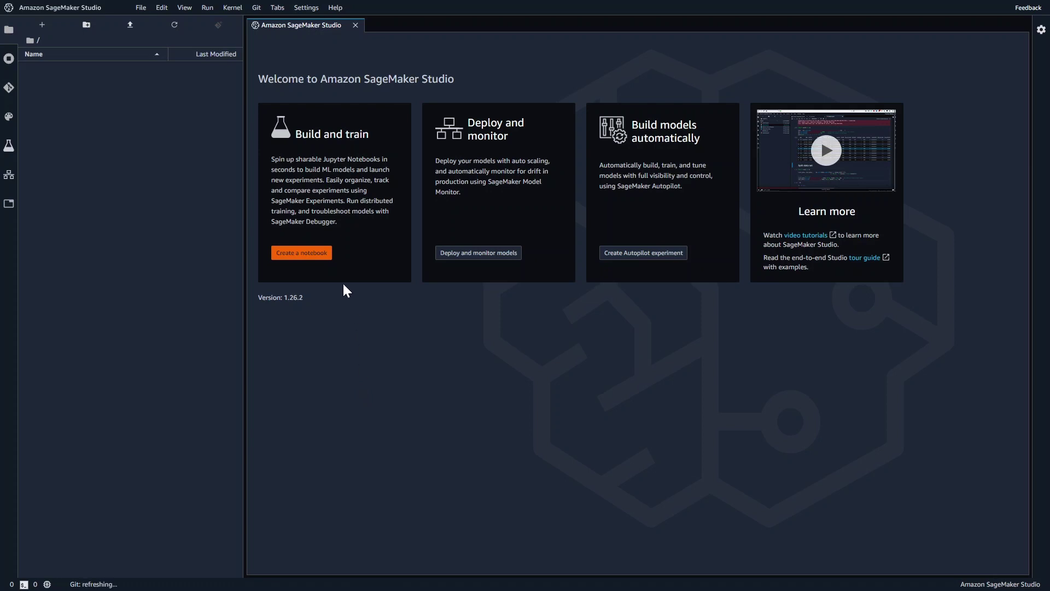
left_click(307, 253)
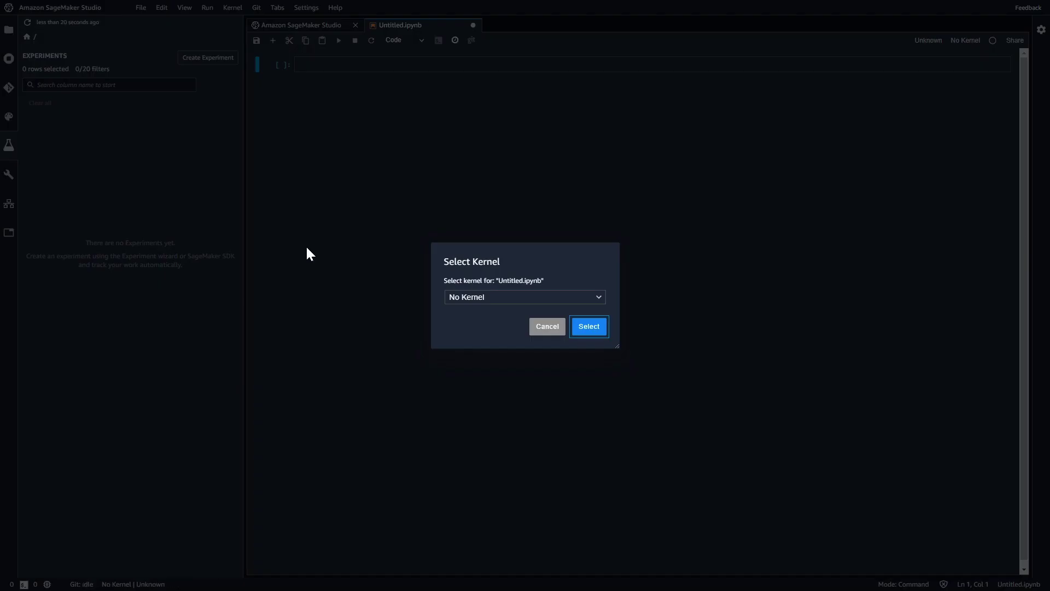
left_click(462, 300)
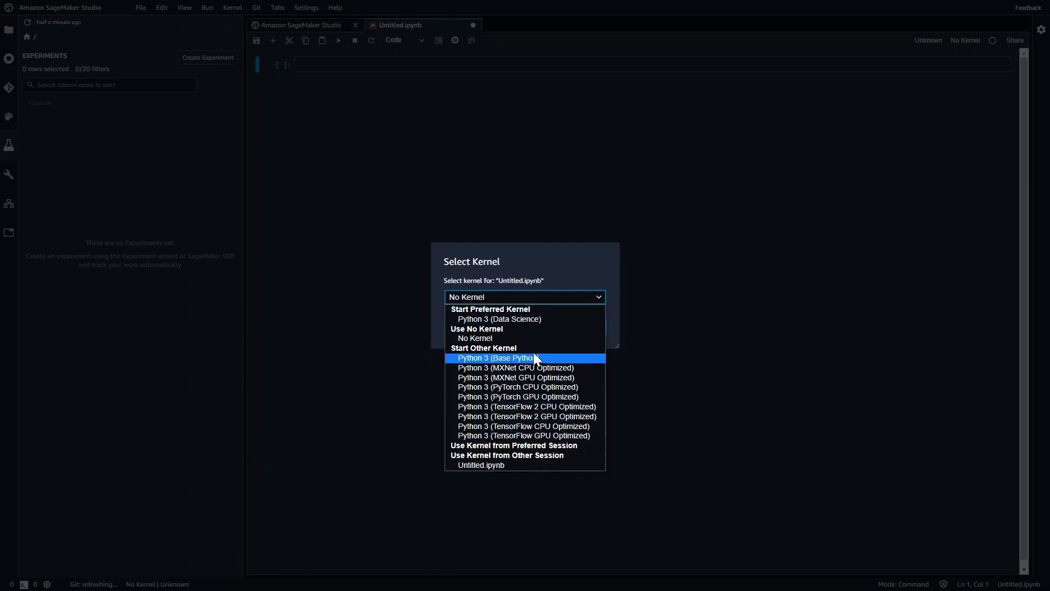
left_click(529, 317)
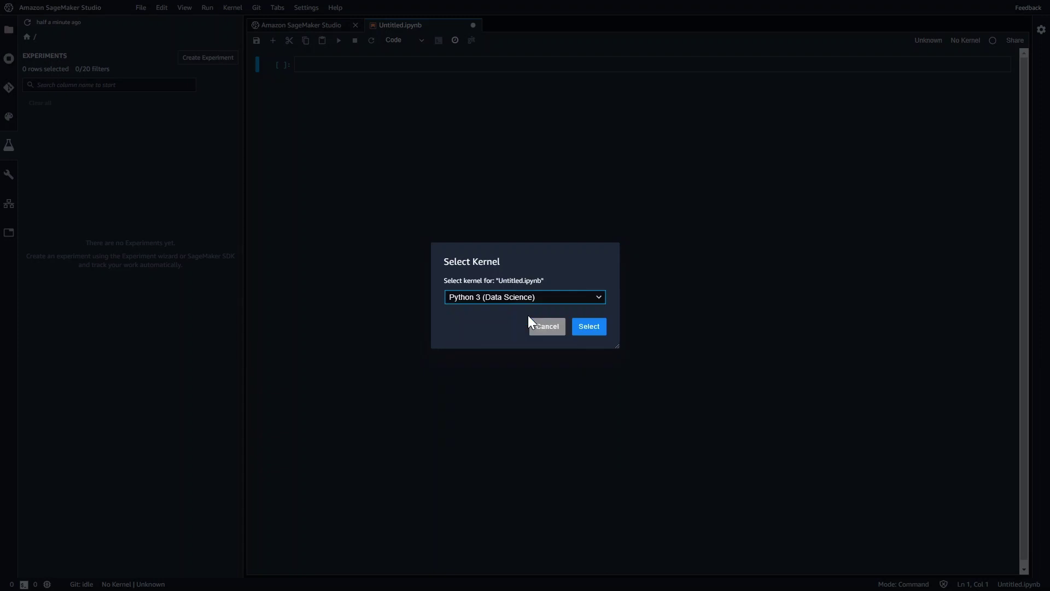
left_click(596, 326)
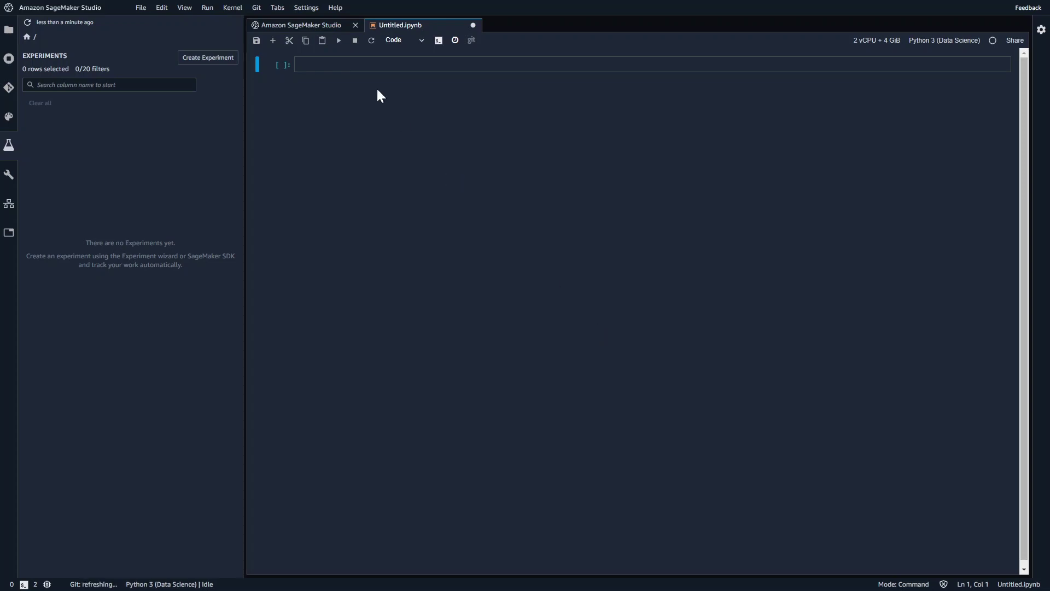
Clone the amazon-sagemaker-examples Git repository into Studio.
left_click(257, 7)
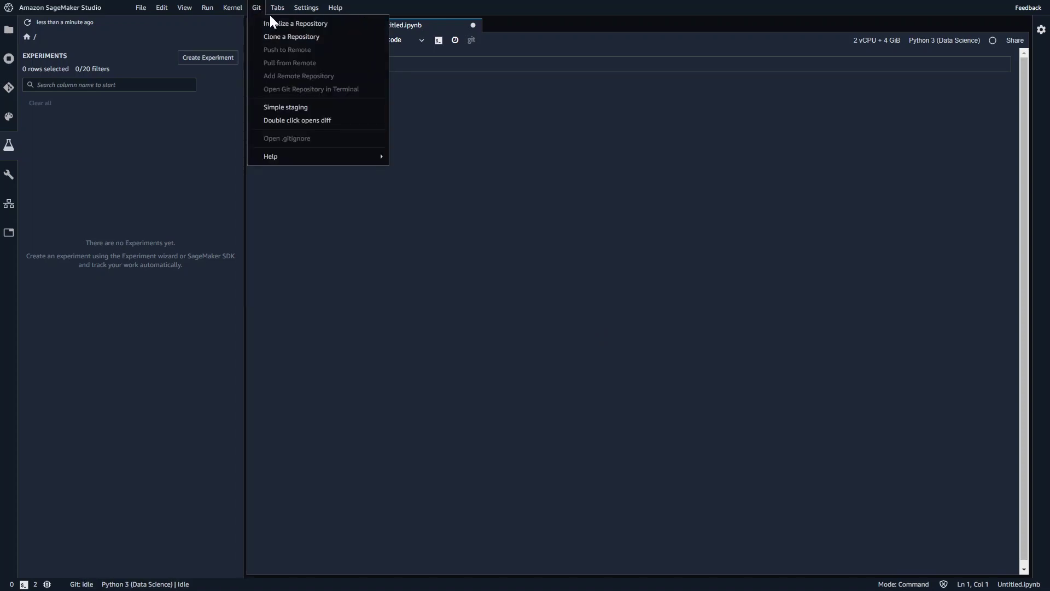
mouse_move(276, 11)
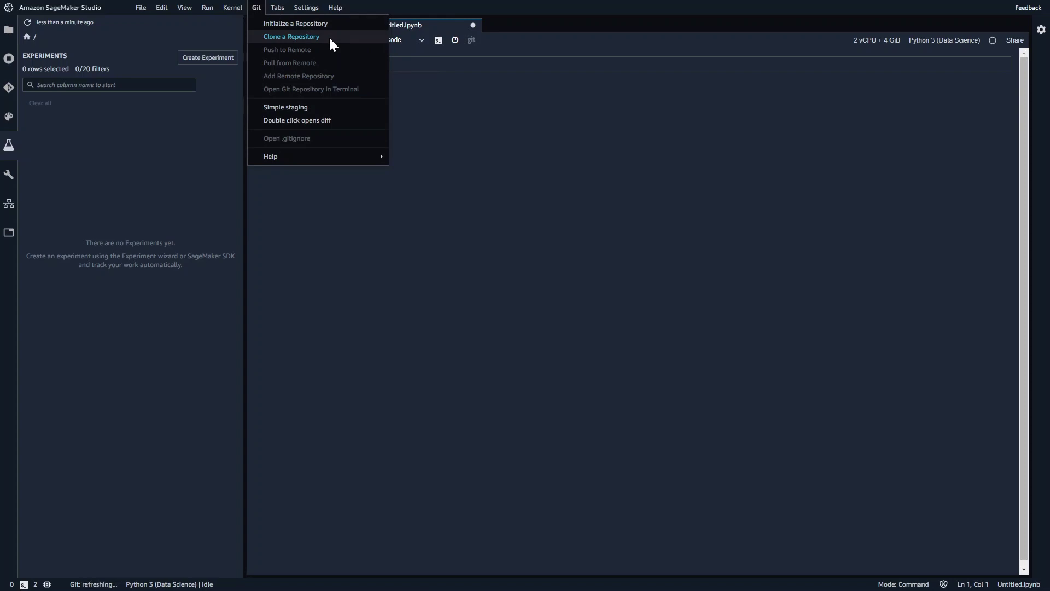
left_click(330, 36)
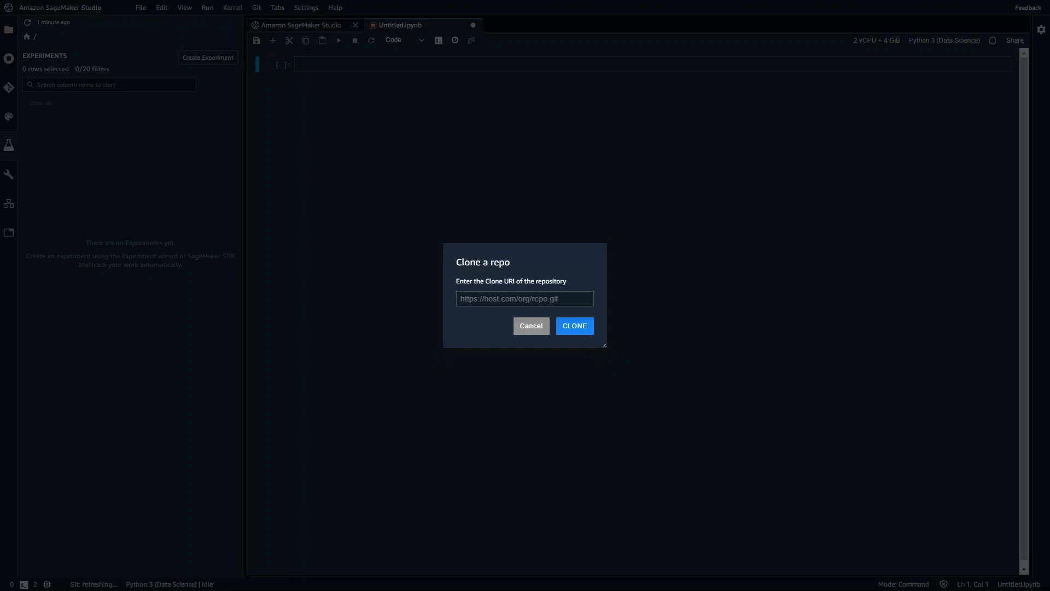
left_click(461, 298)
key("ctrl+v")
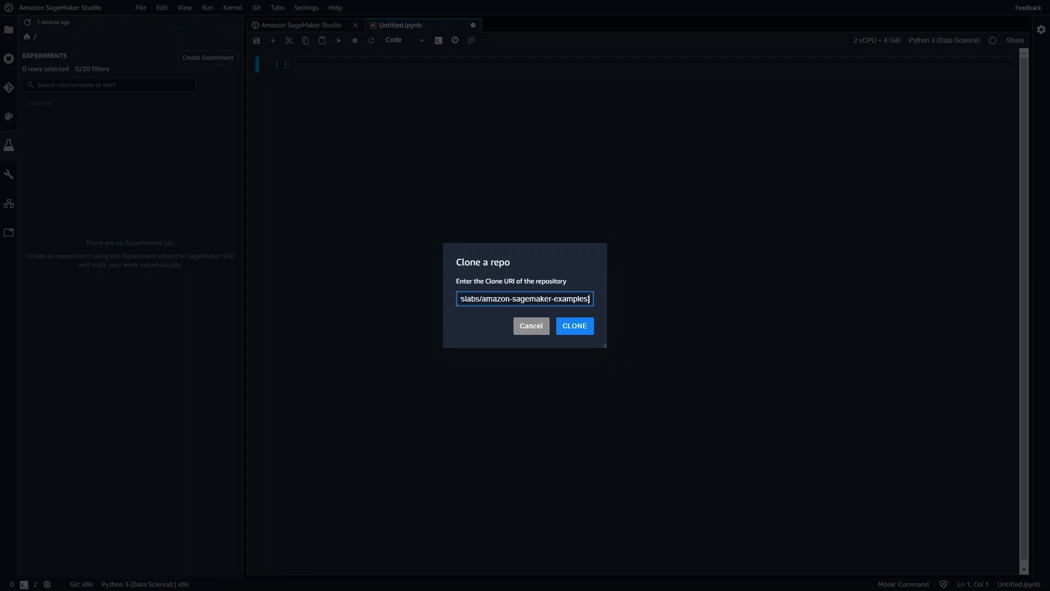
left_click(580, 326)
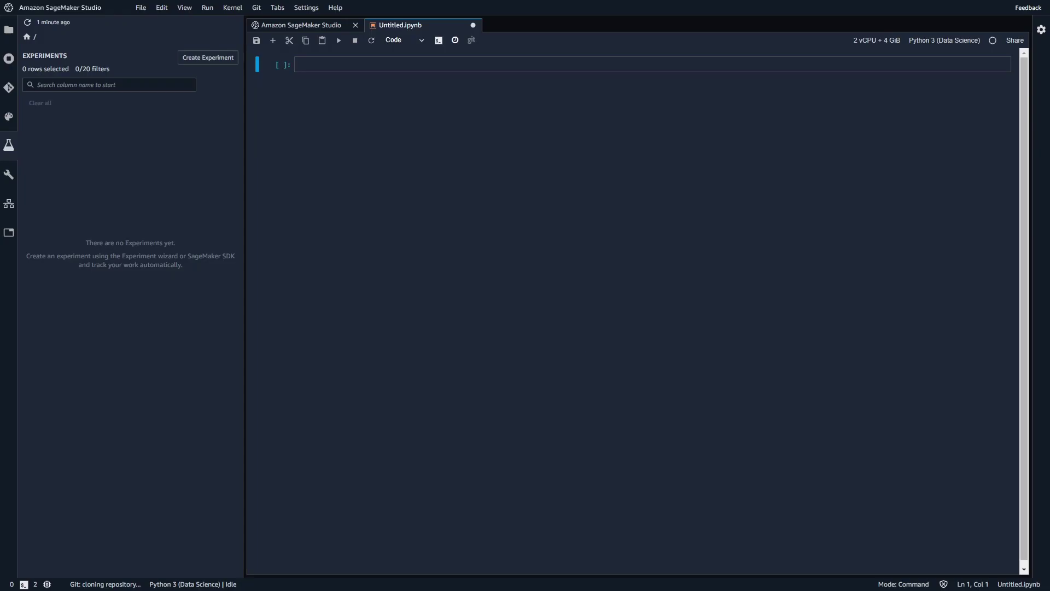
Look inside the amazon-sagemaker-examples folder in the file browser and return to the root folder.
left_click(9, 29)
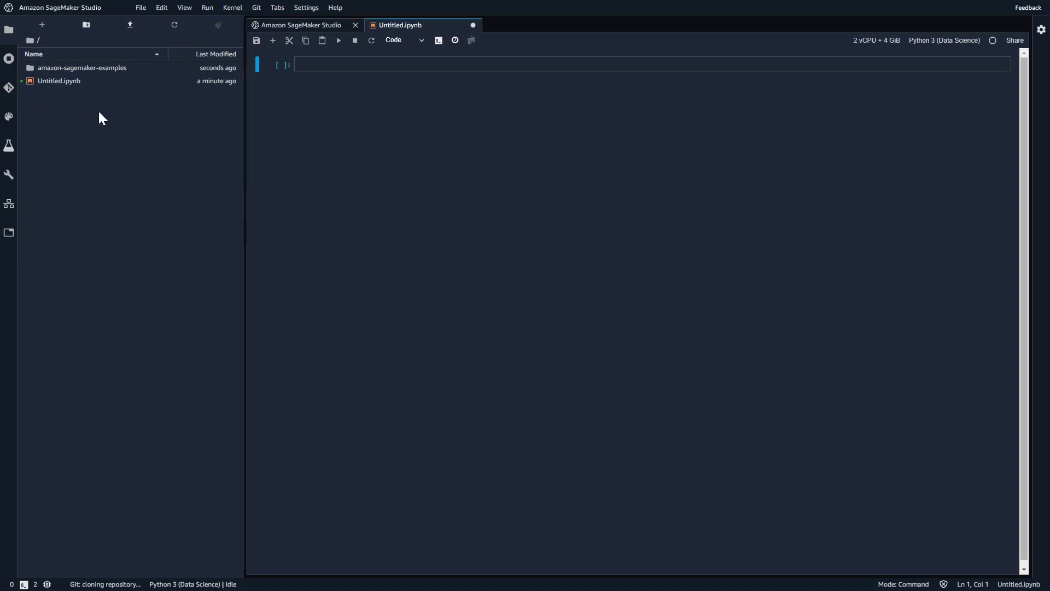
double_click(83, 69)
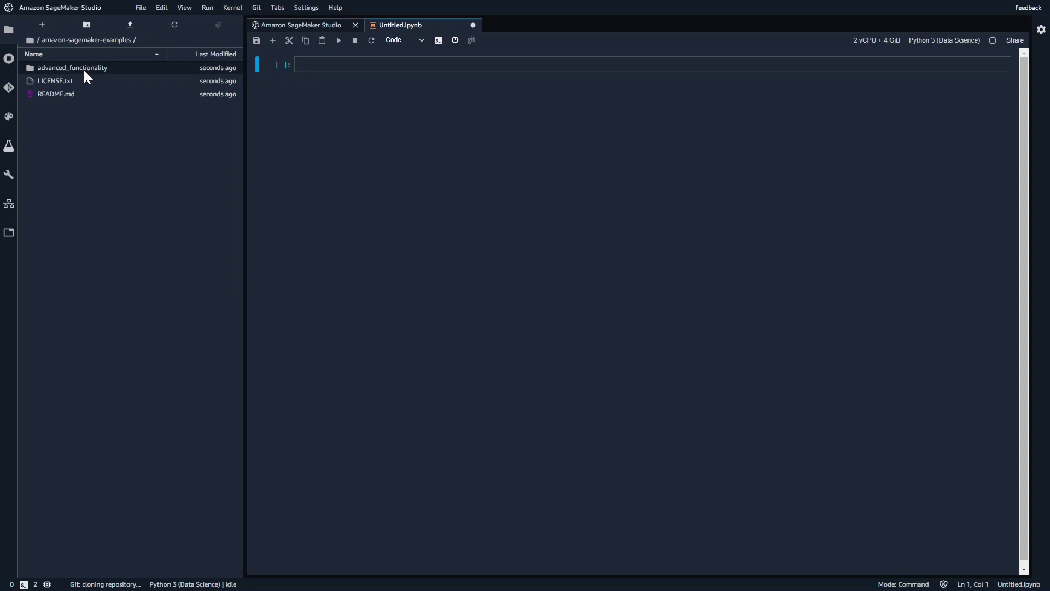
left_click(30, 41)
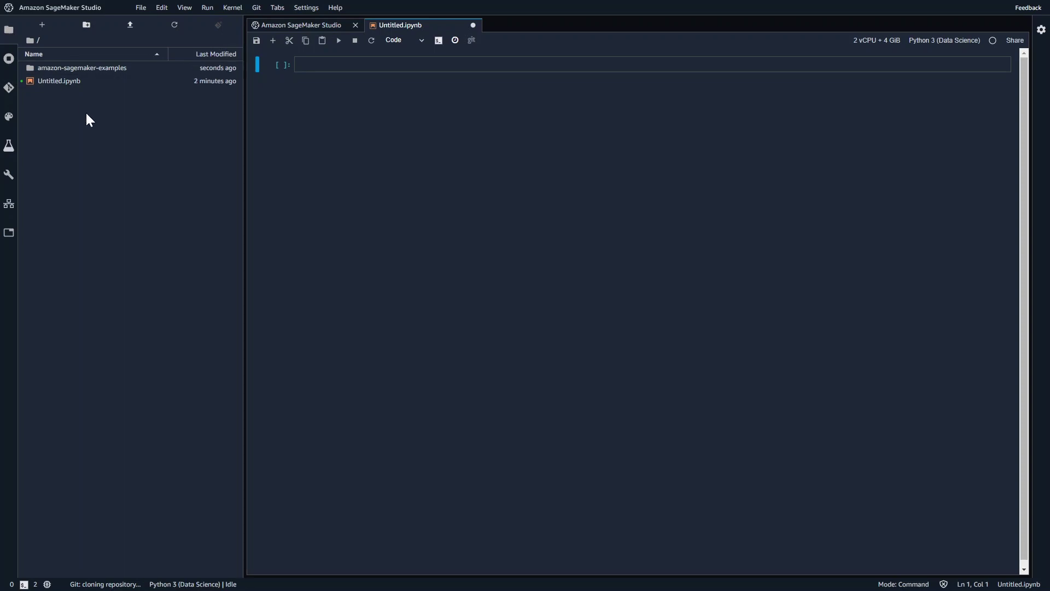
Examine Studio's views for running sessions, Git, commands, experiments, notebook tools with advanced metadata, endpoints and open tabs.
left_click(85, 26)
left_click(6, 61)
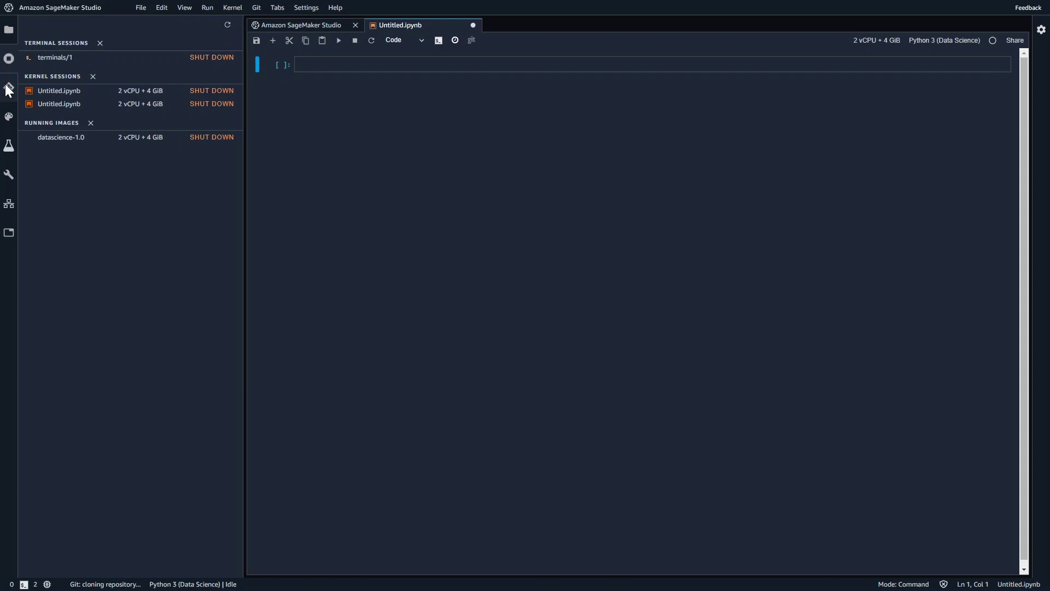
left_click(7, 88)
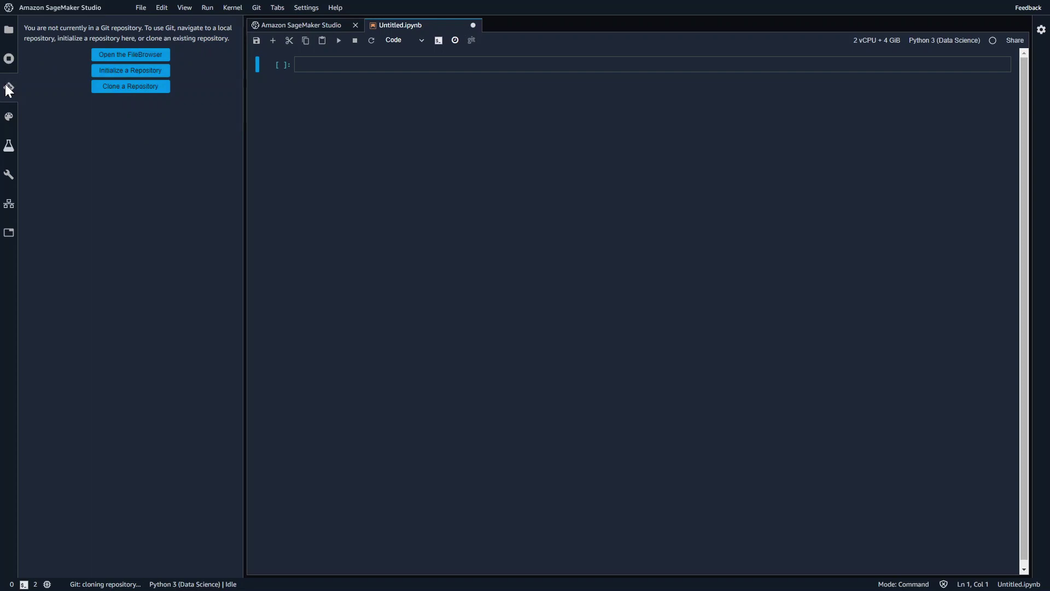
left_click(9, 117)
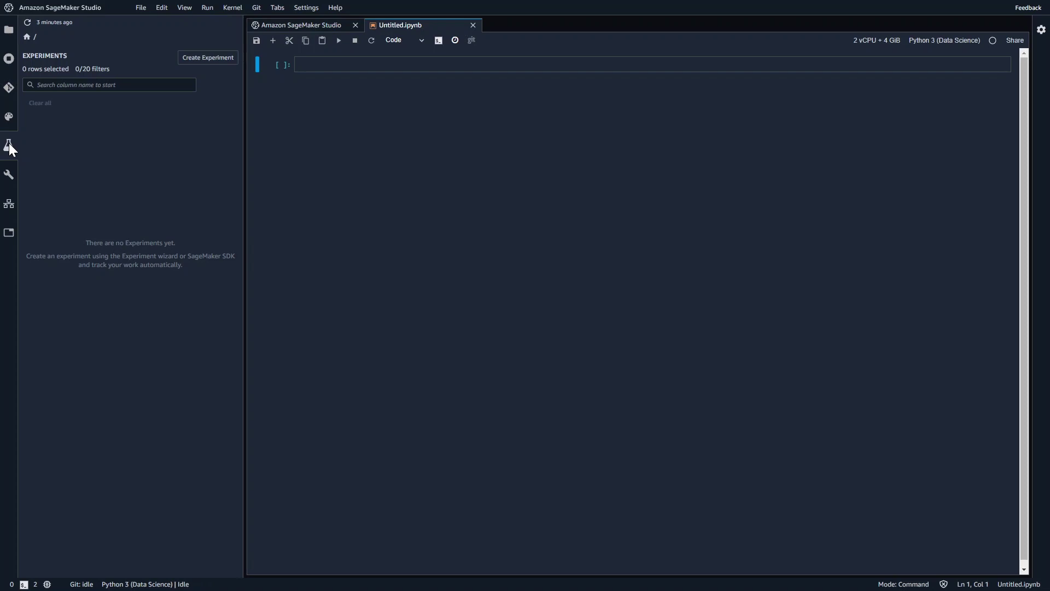
left_click(10, 174)
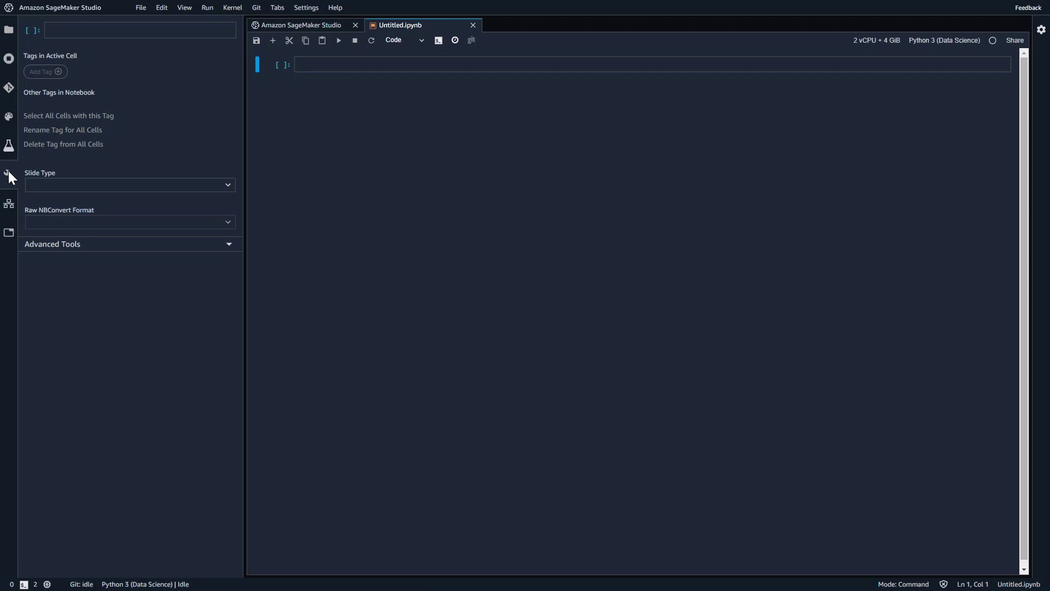
left_click(227, 245)
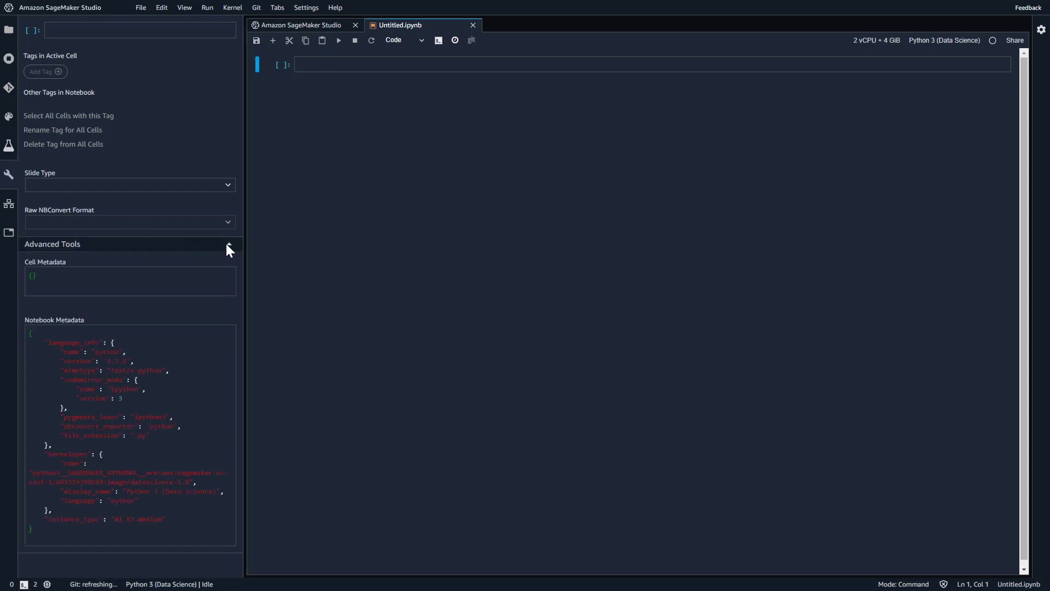
left_click(9, 206)
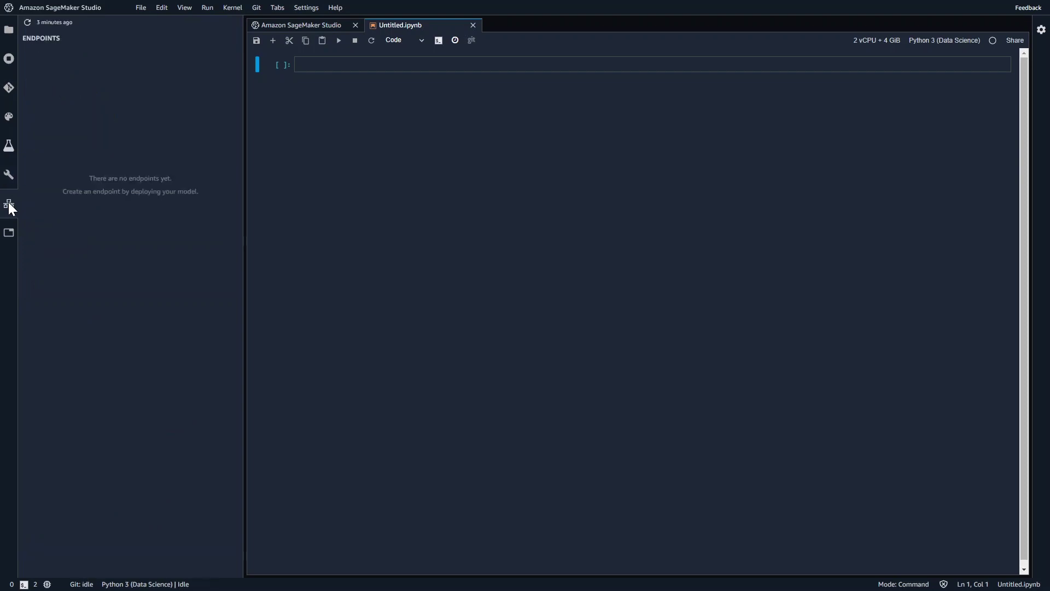
left_click(8, 226)
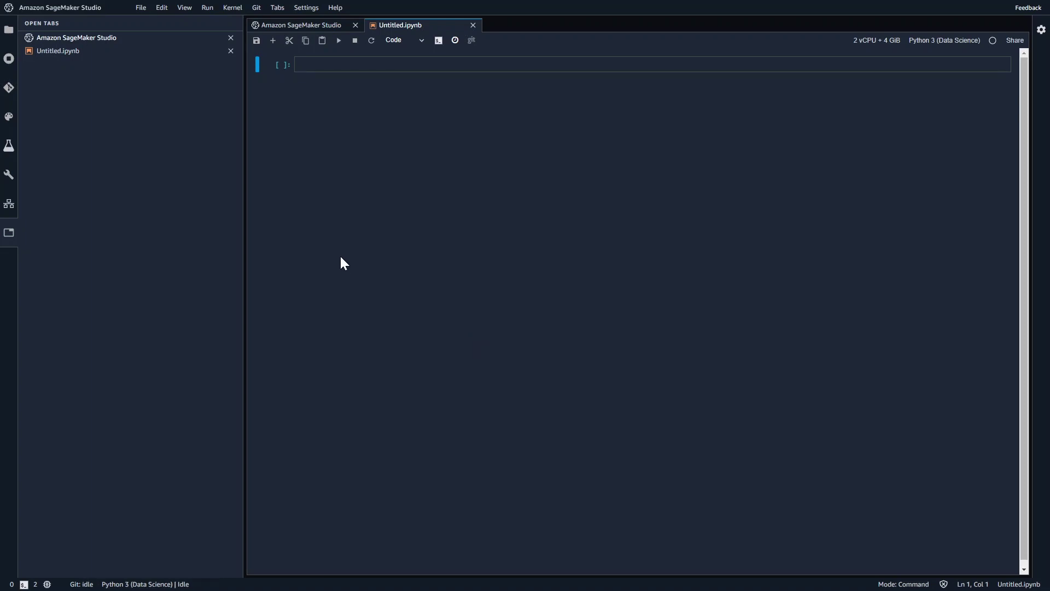
Create a TEST directory with mkdir in a new terminal and refresh the root folder's file listing.
left_click(142, 8)
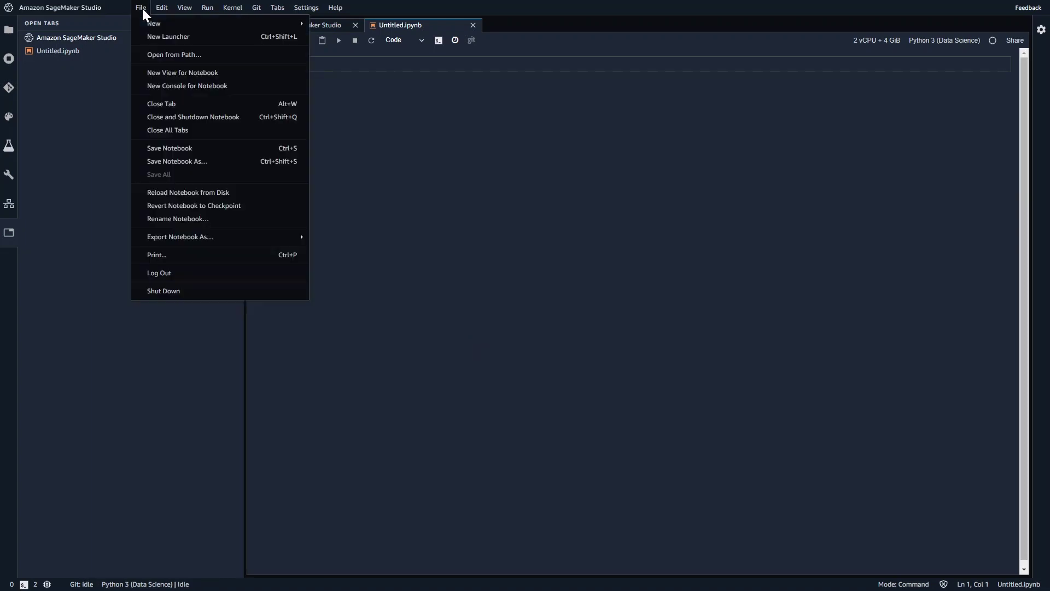
mouse_move(170, 22)
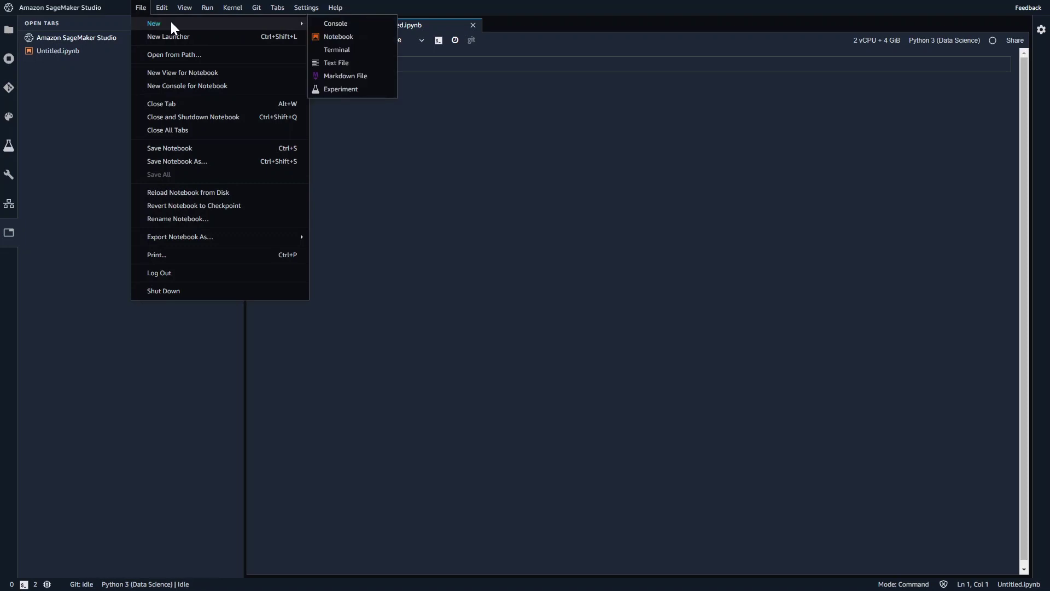
left_click(339, 50)
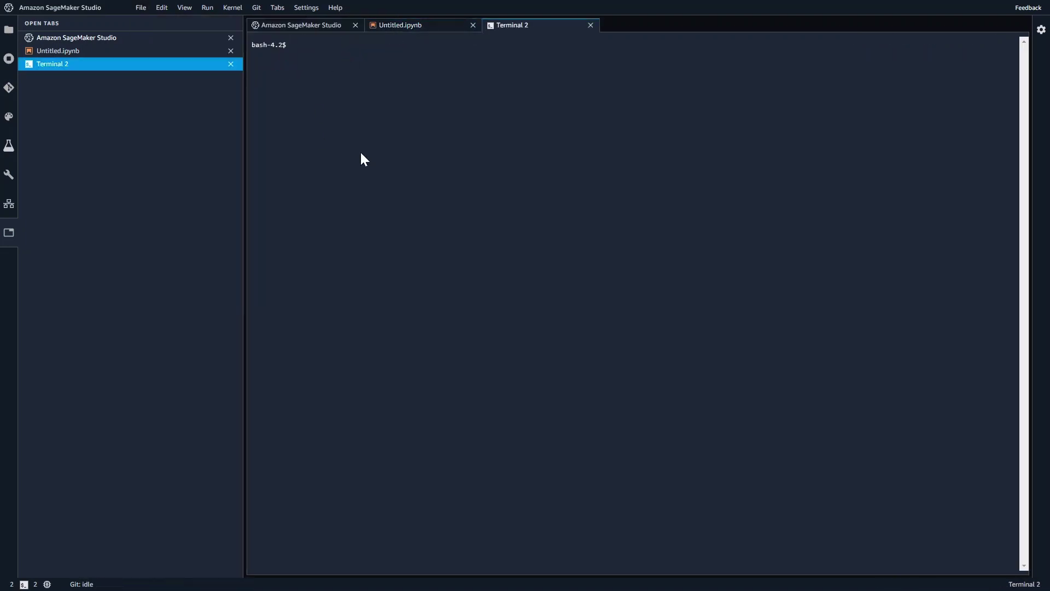
type("mkdir TEST")
key("Return")
left_click(10, 31)
left_click(171, 27)
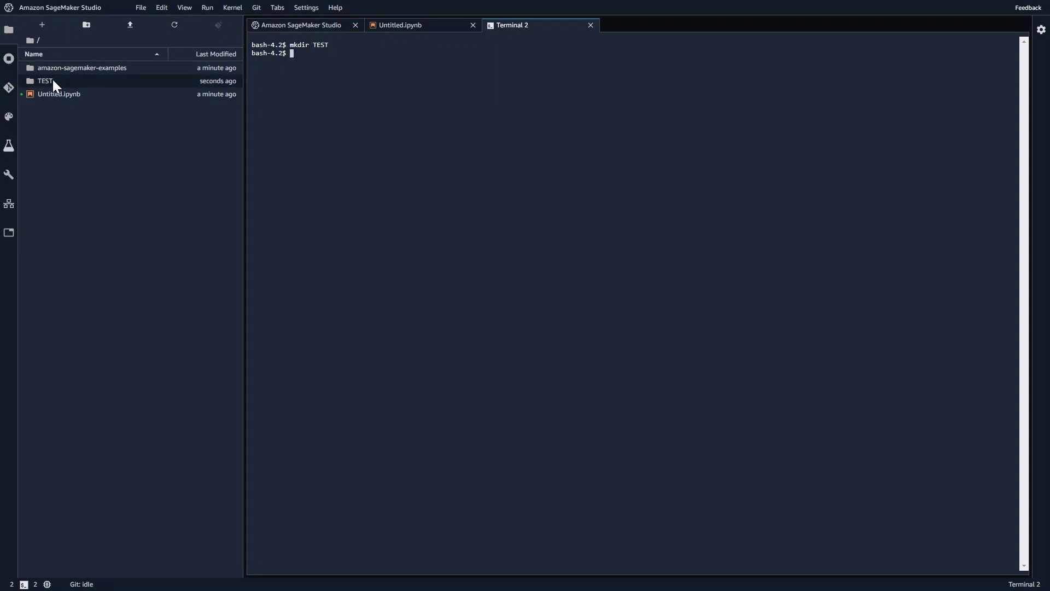
Open autopilot_customer_churn.ipynb from amazon-sagemaker-examples/autopilot with the Python 3 (Data Science) kernel.
left_click(52, 68)
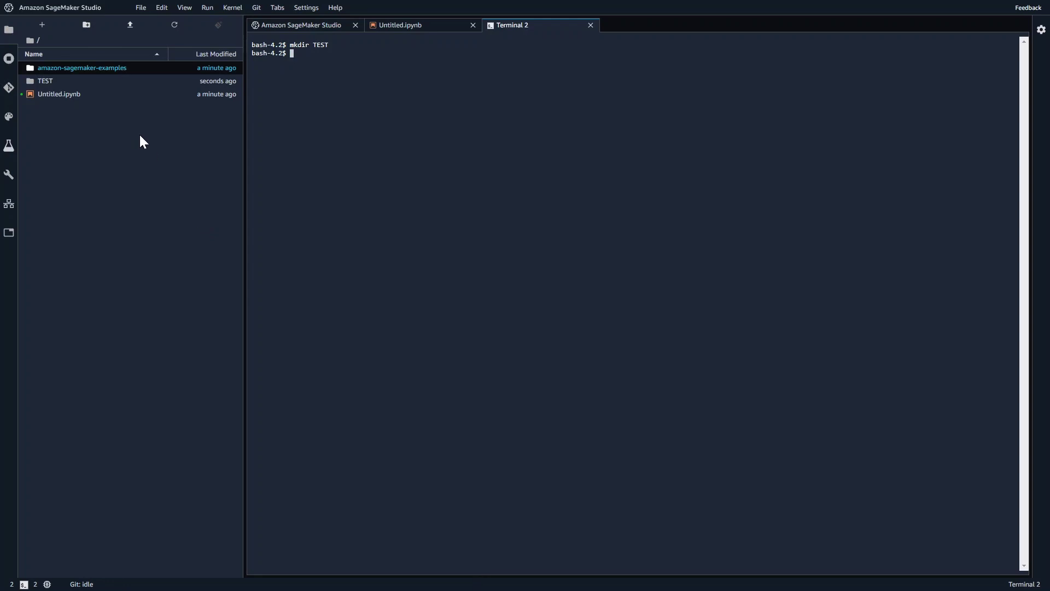
double_click(93, 69)
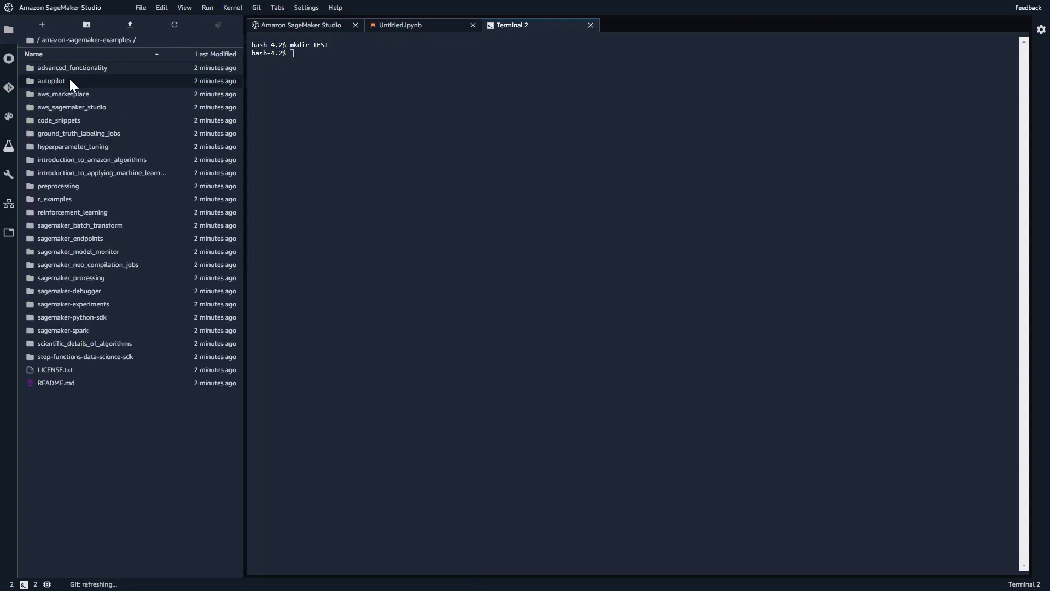
double_click(70, 81)
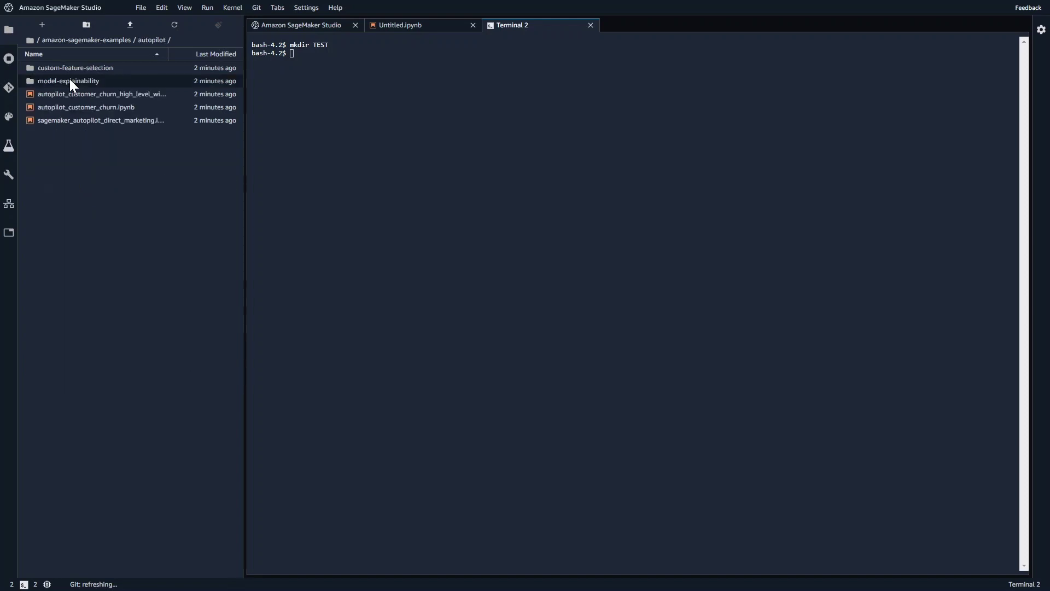
double_click(66, 108)
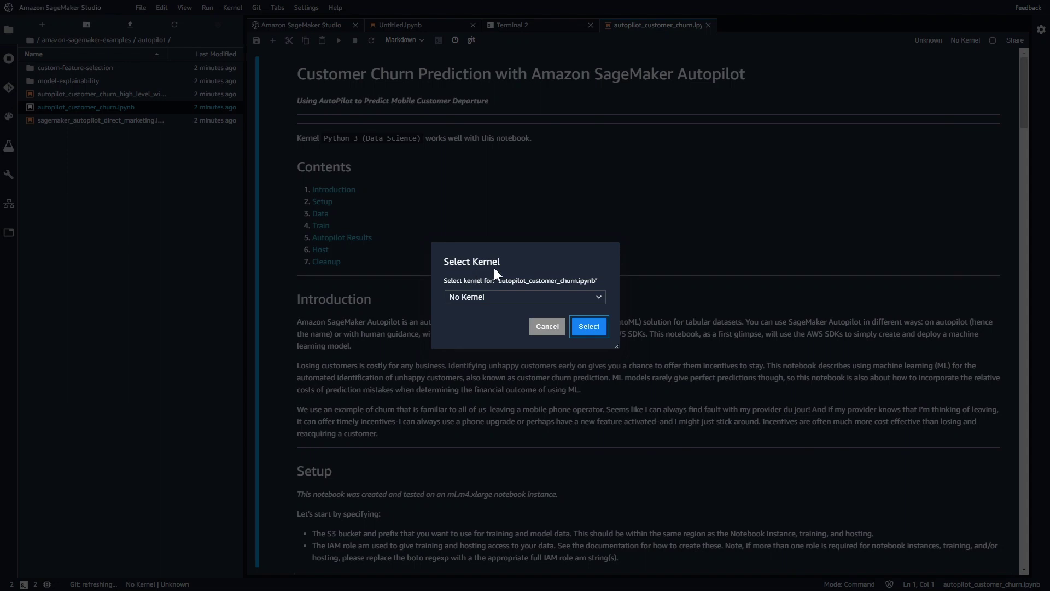
left_click(595, 298)
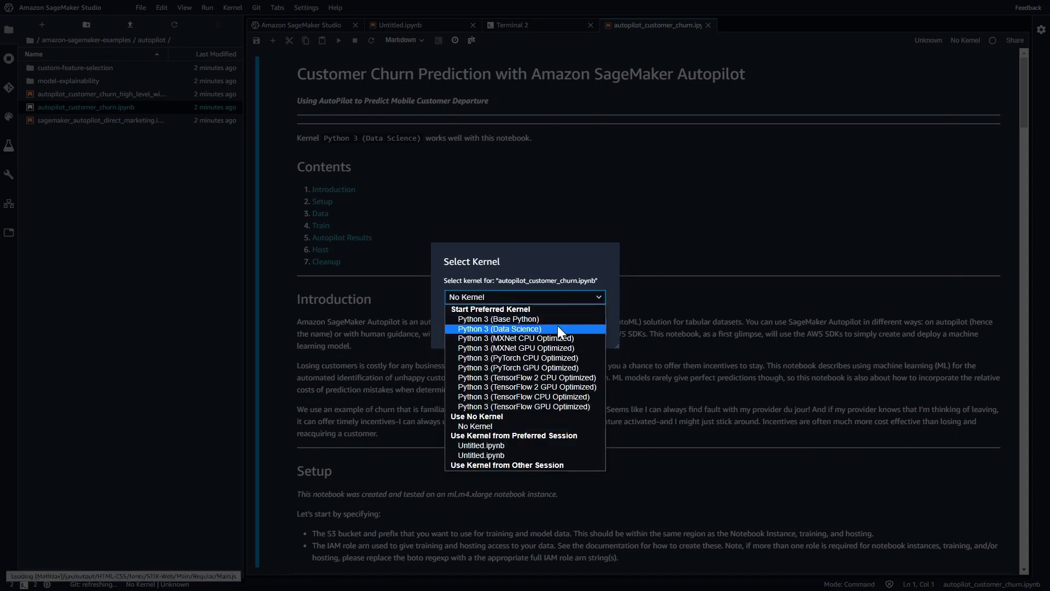
left_click(556, 326)
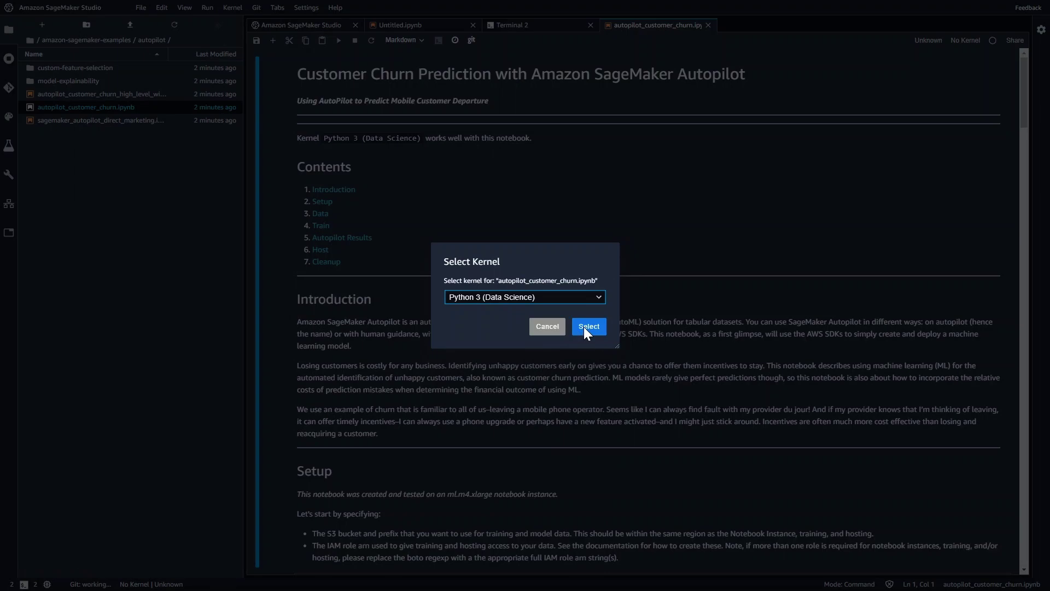
left_click(583, 326)
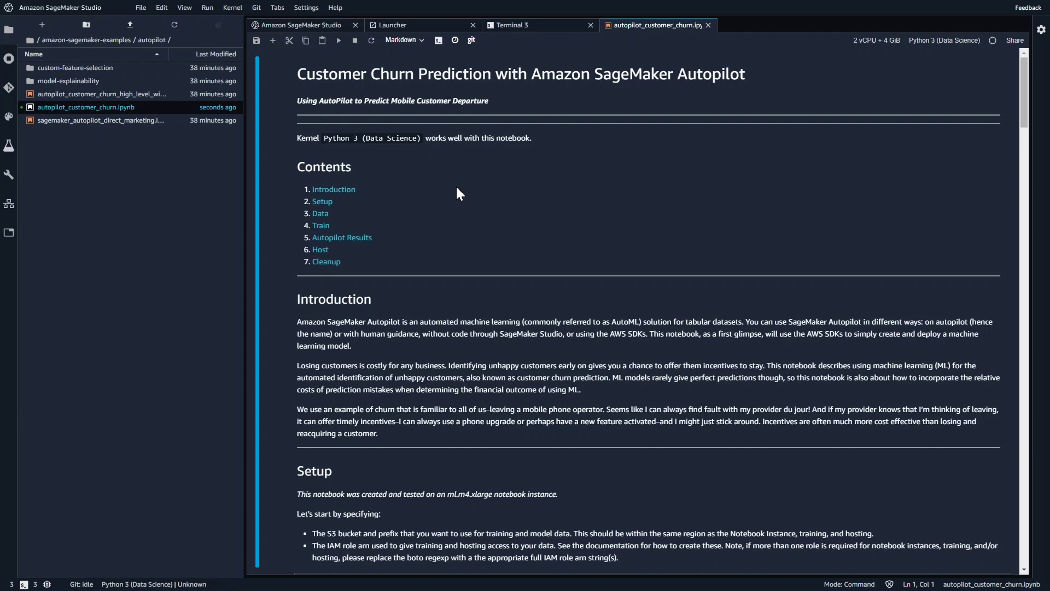
Close and shut down the autopilot_customer_churn.ipynb notebook, and close the Terminal 3 tab.
left_click(143, 5)
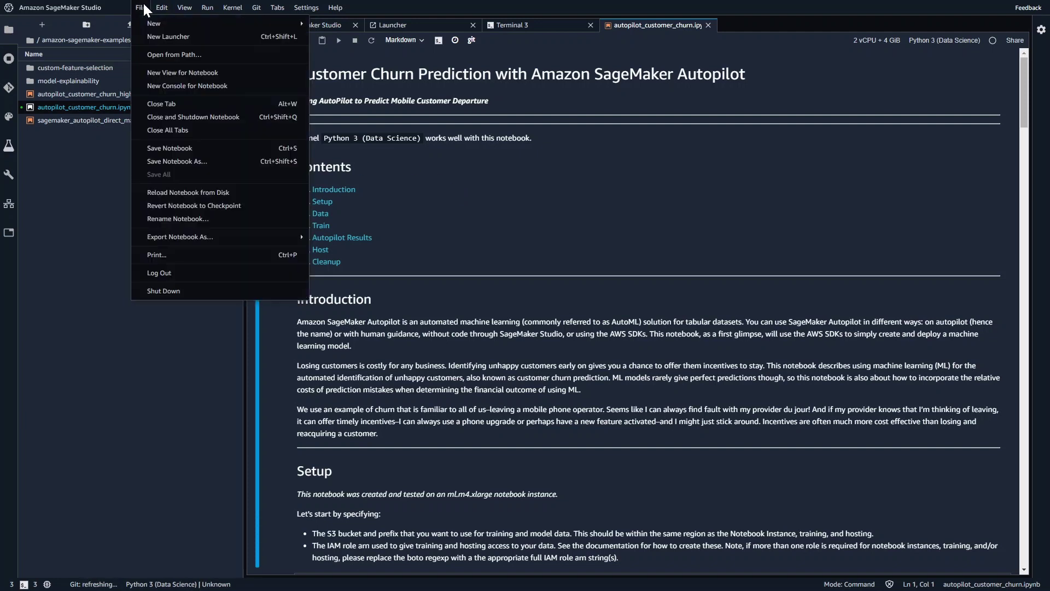
left_click(191, 114)
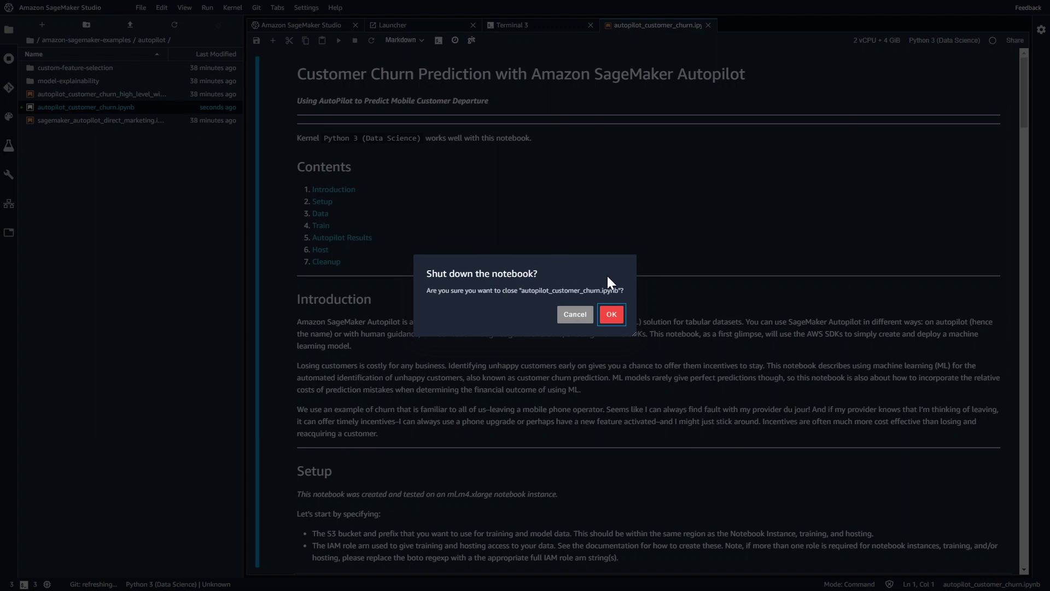
left_click(610, 310)
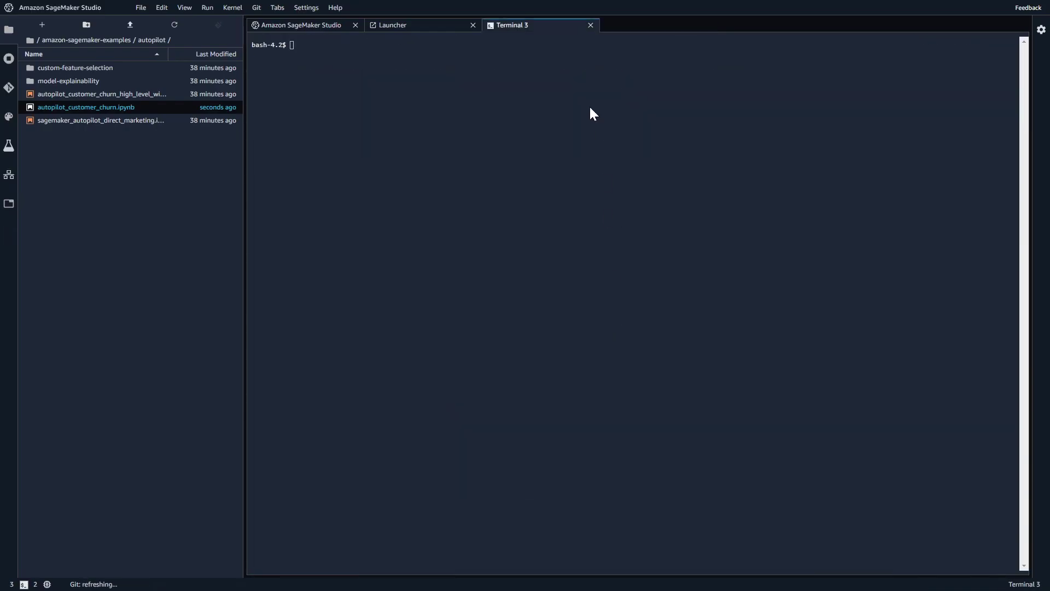
left_click(591, 25)
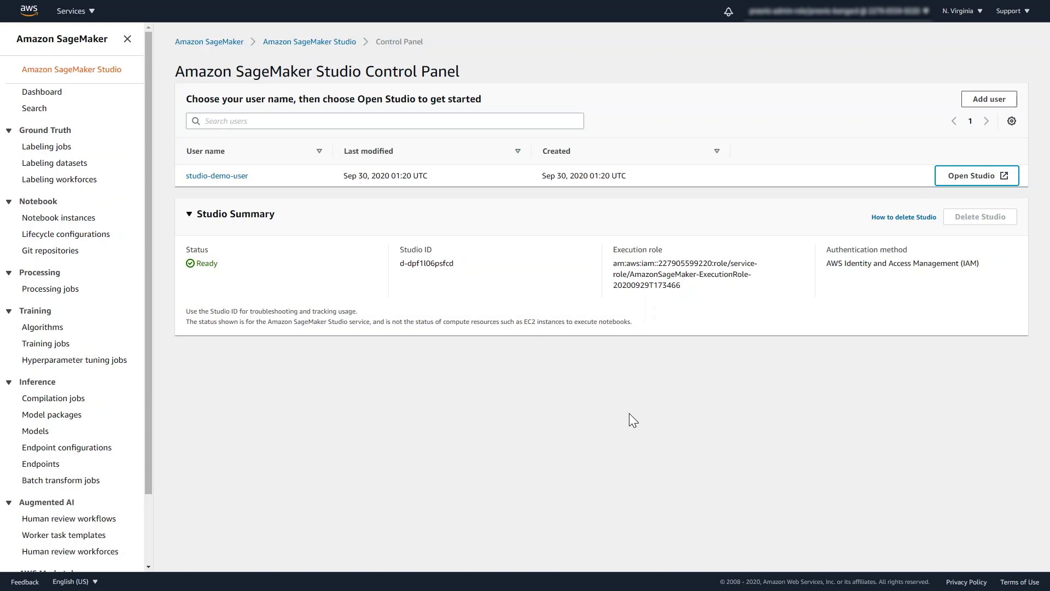
Delete studio-demo-user's datascience KernelGateway app from the Studio Control Panel's user details, confirming with "delete".
left_click(236, 179)
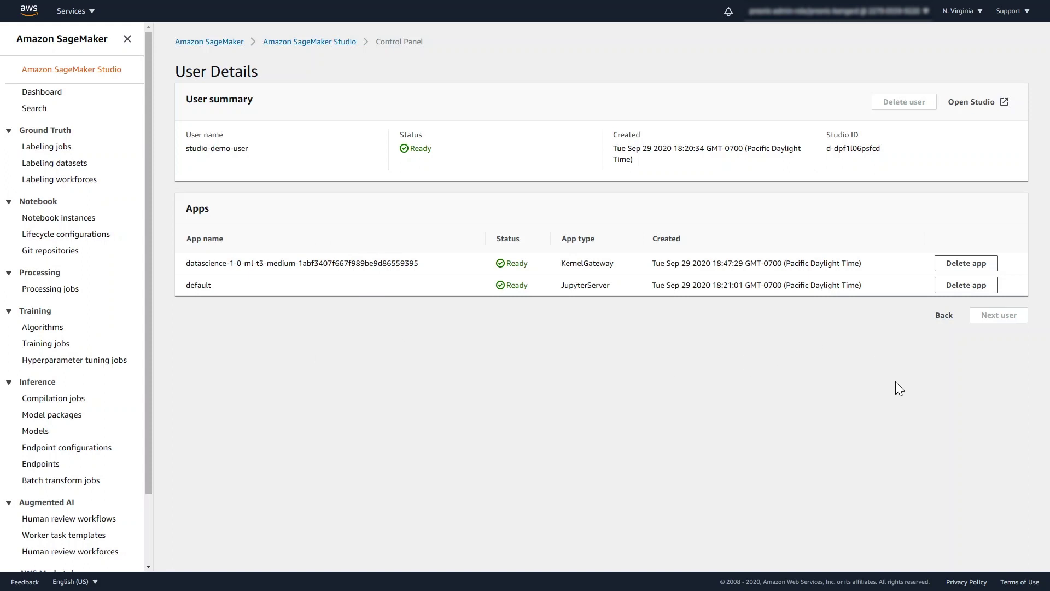
left_click(966, 264)
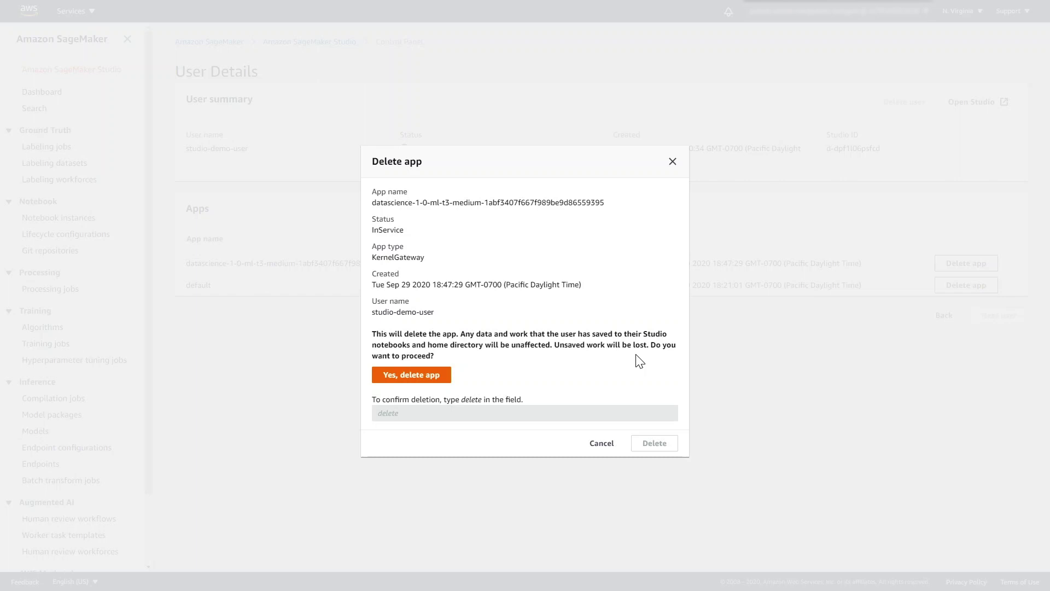
left_click(397, 377)
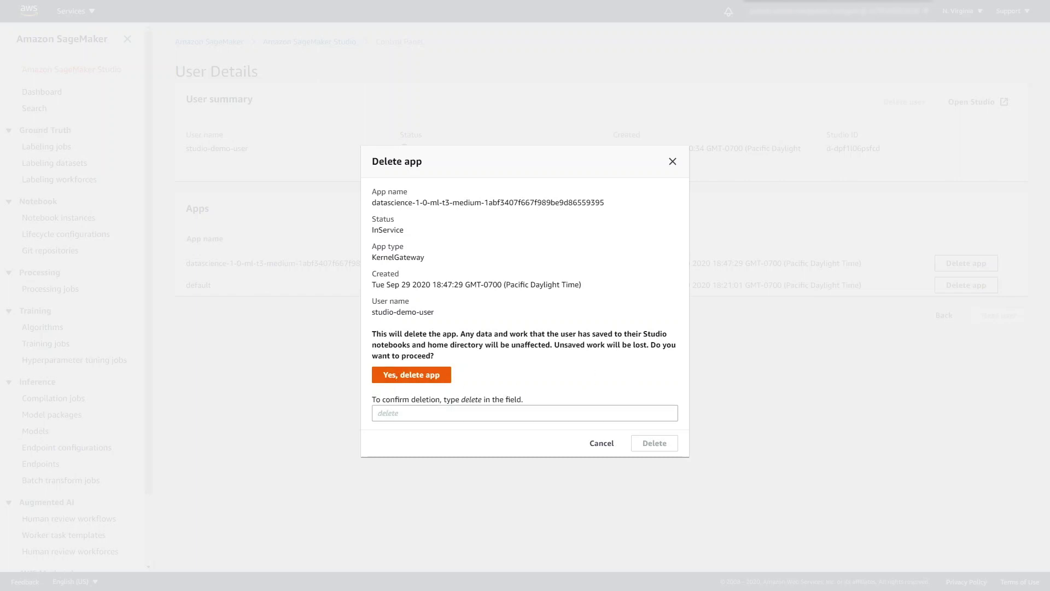
type("delete")
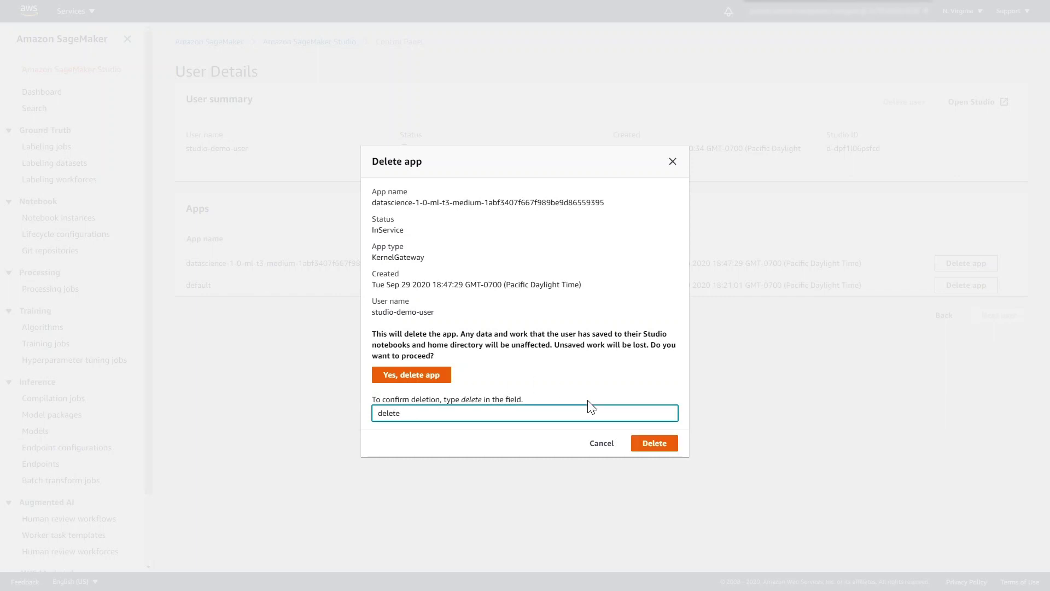
left_click(645, 449)
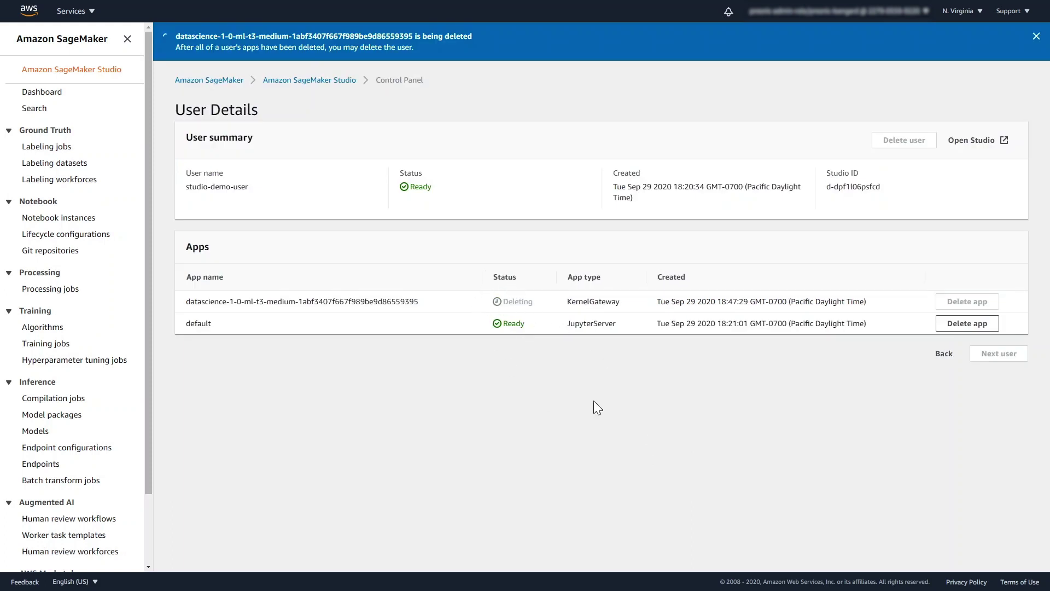
Delete the user's default JupyterServer app, confirming with "delete".
left_click(948, 330)
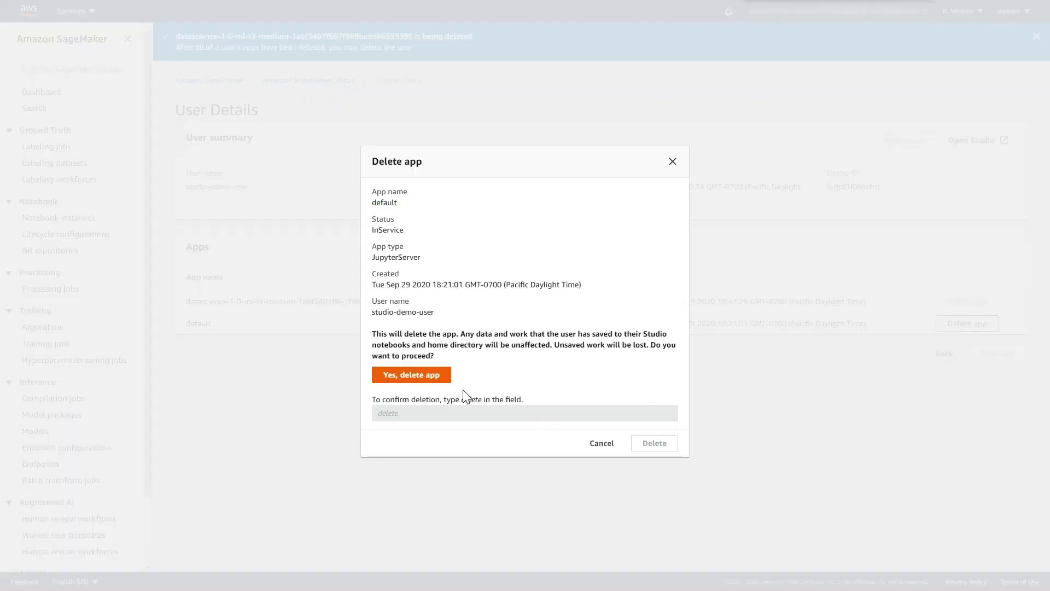
left_click(432, 379)
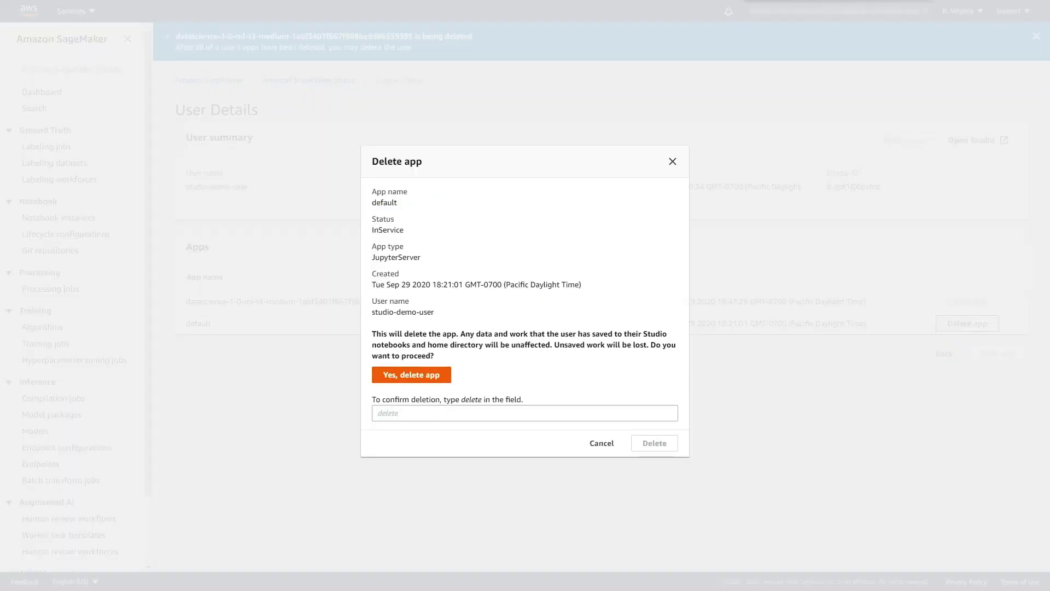
type("delete")
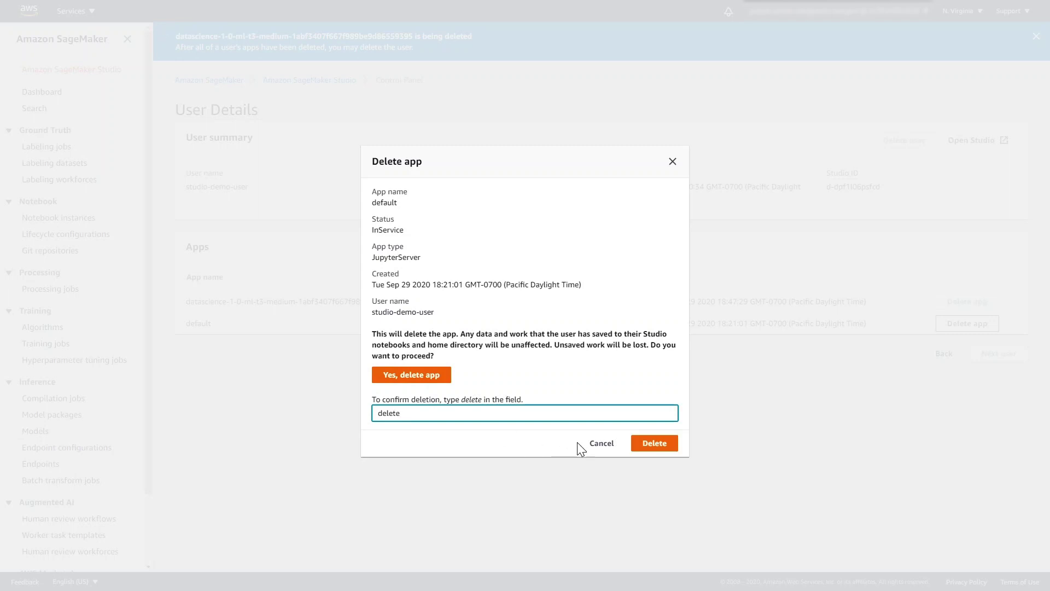
left_click(652, 448)
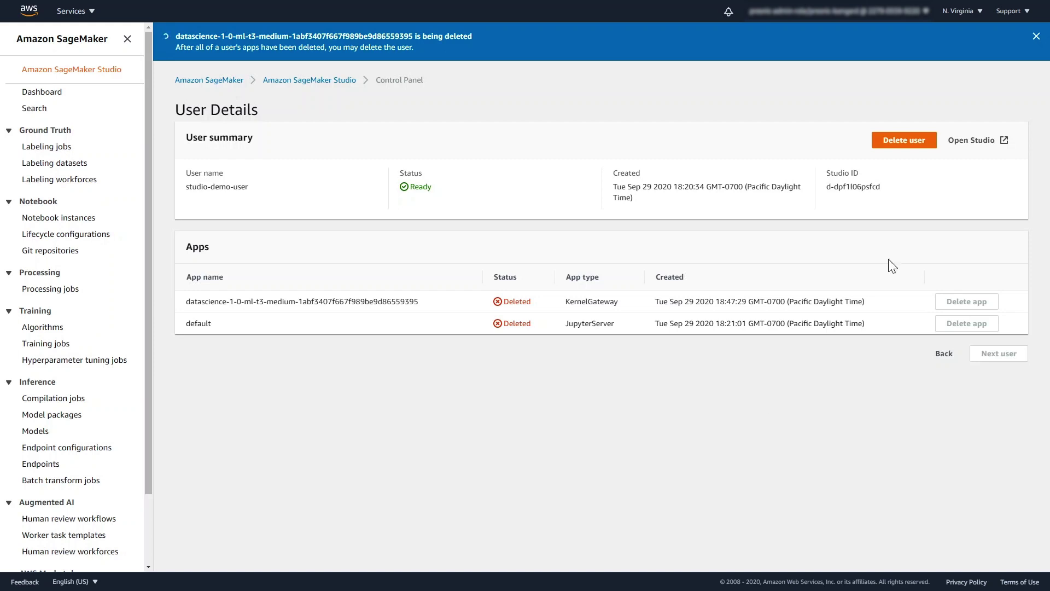
Delete the studio-demo-user user from Studio, confirming with "delete".
left_click(902, 143)
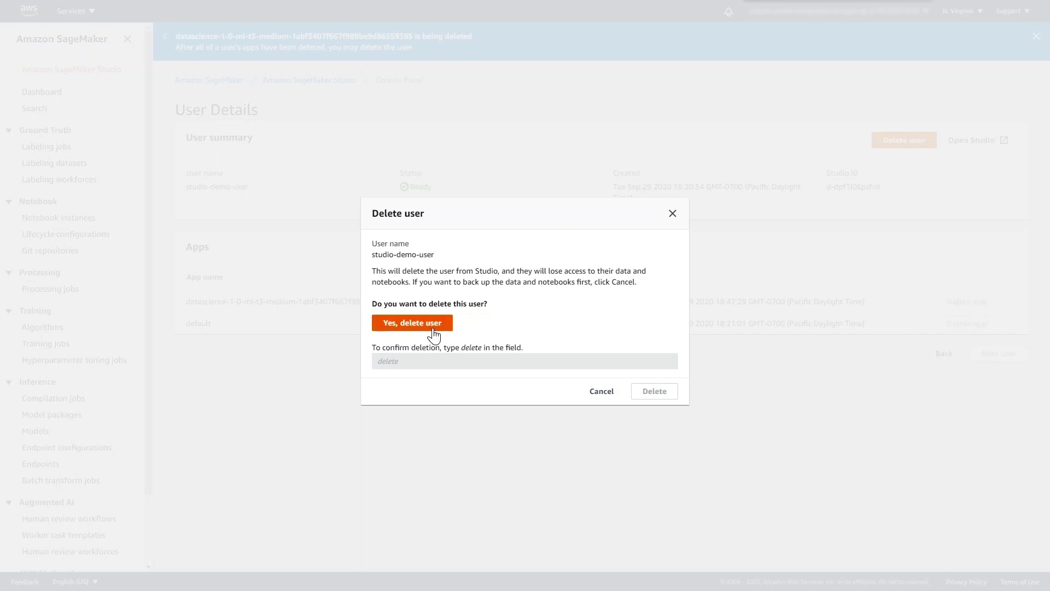
left_click(429, 361)
type("delete")
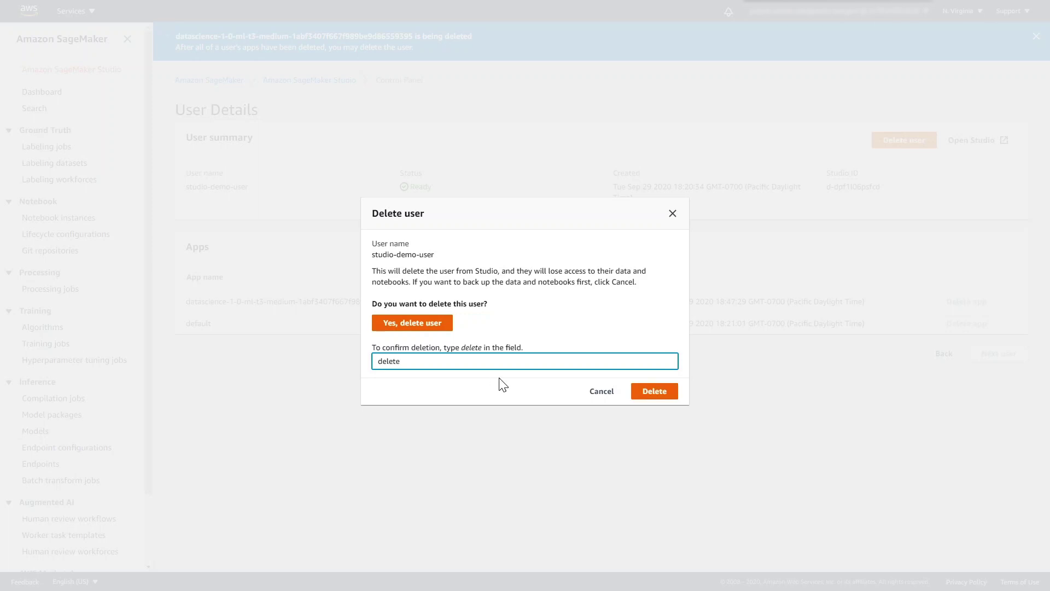
left_click(655, 393)
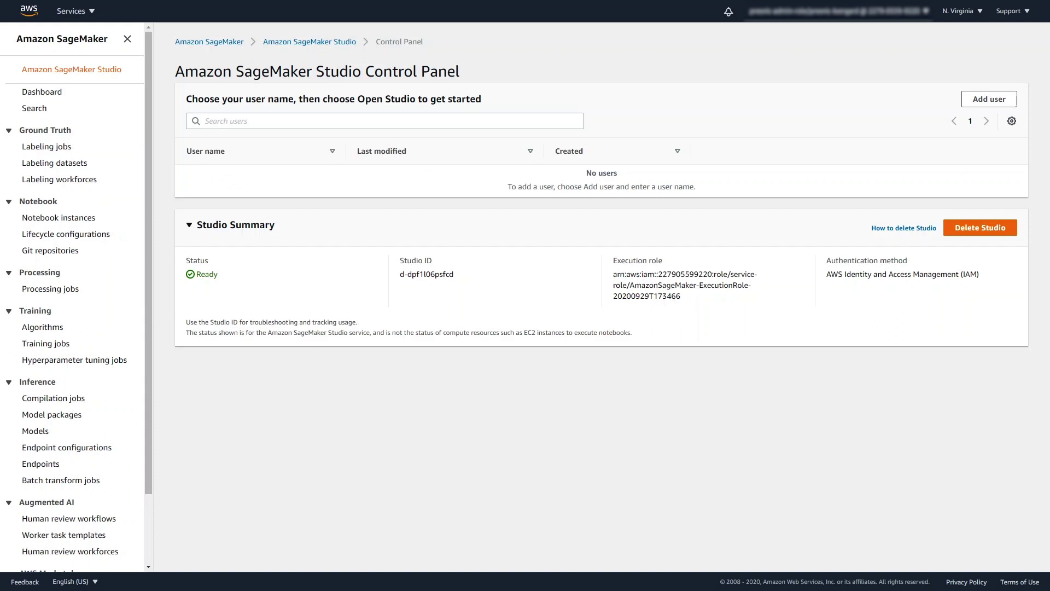
Delete the SageMaker Studio domain from the Control Panel, confirming with "delete".
left_click(962, 234)
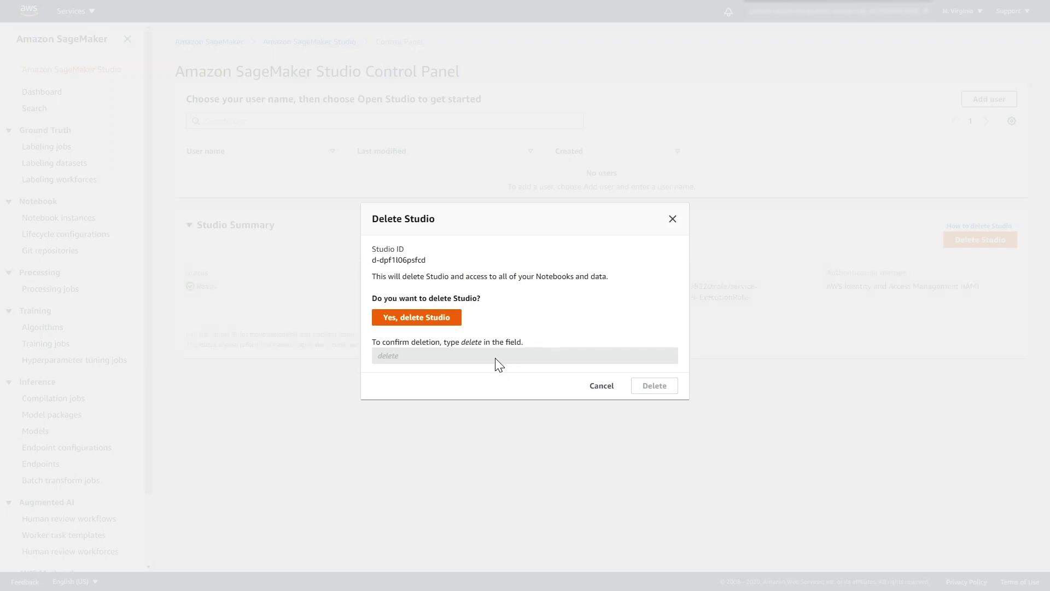
left_click(429, 352)
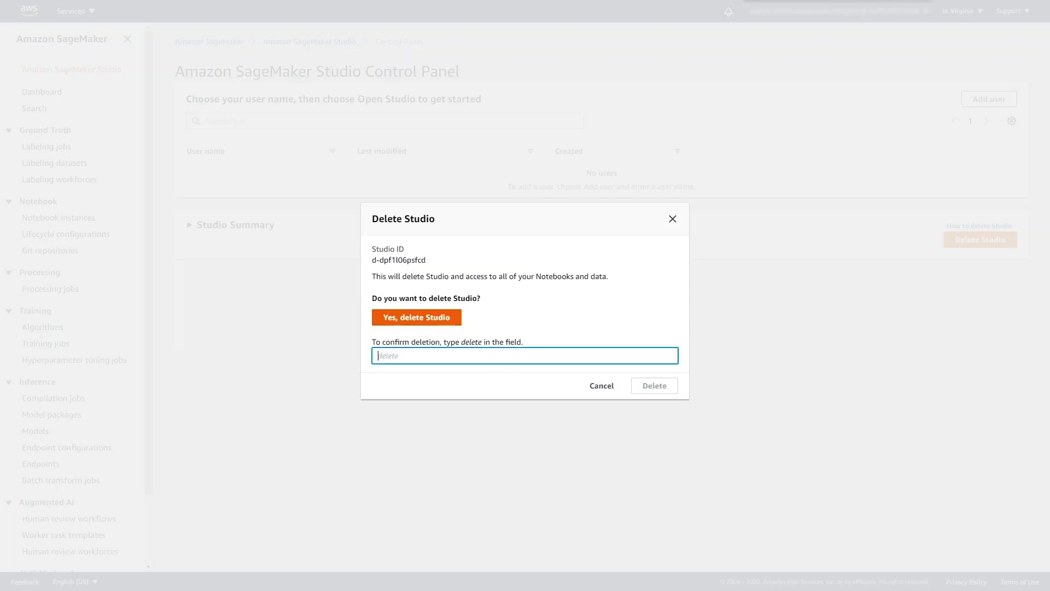
type("delete")
left_click(655, 386)
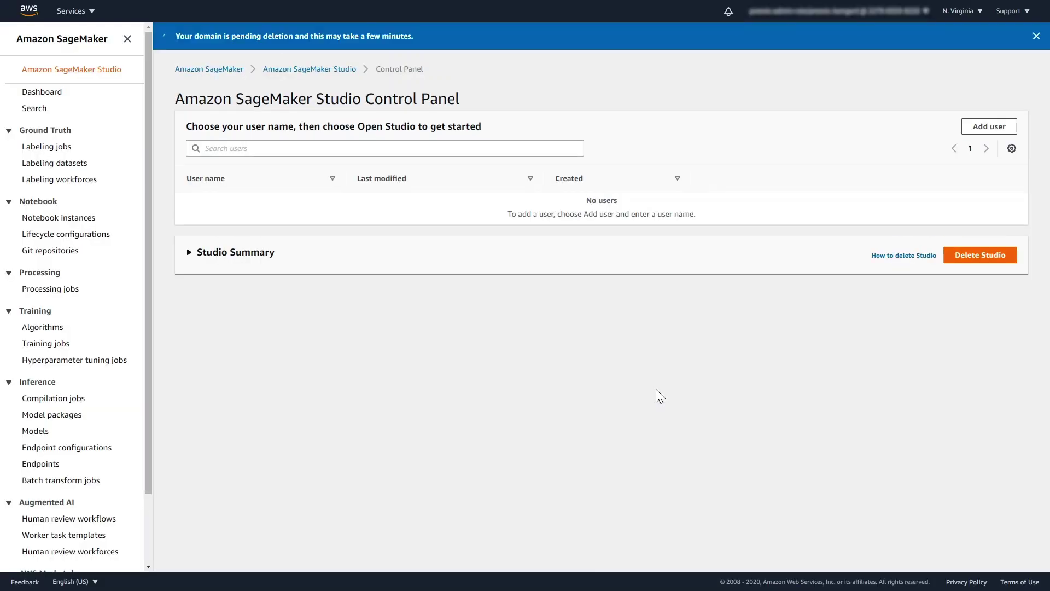